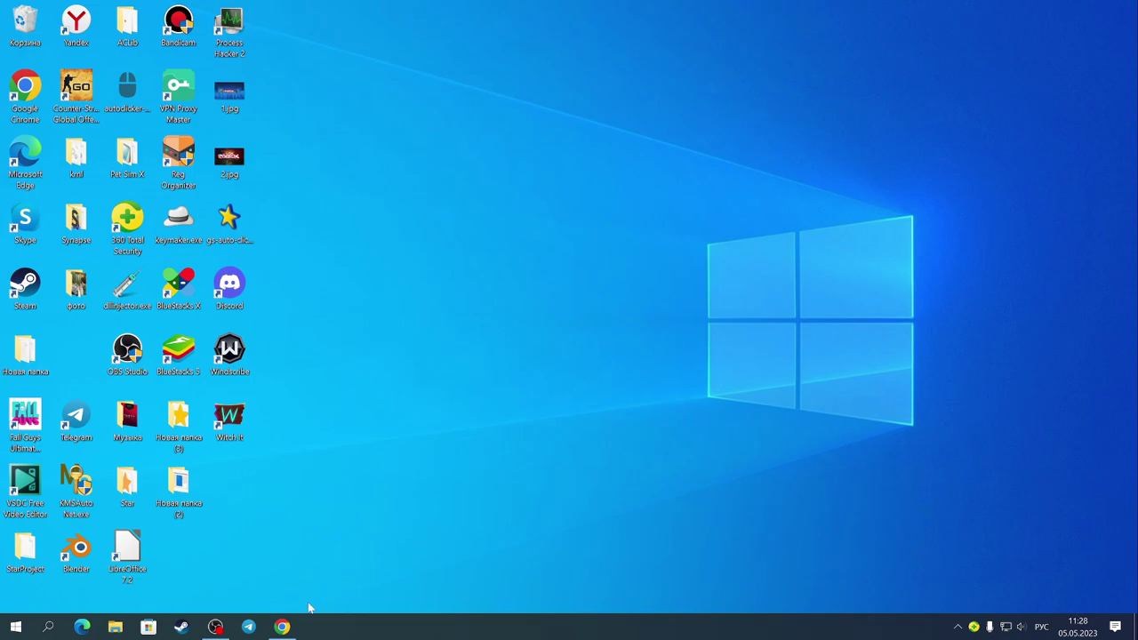
- Switch to Chrome, view the installed extensions and the Roblox home page, and minimize the browser
click(282, 627)
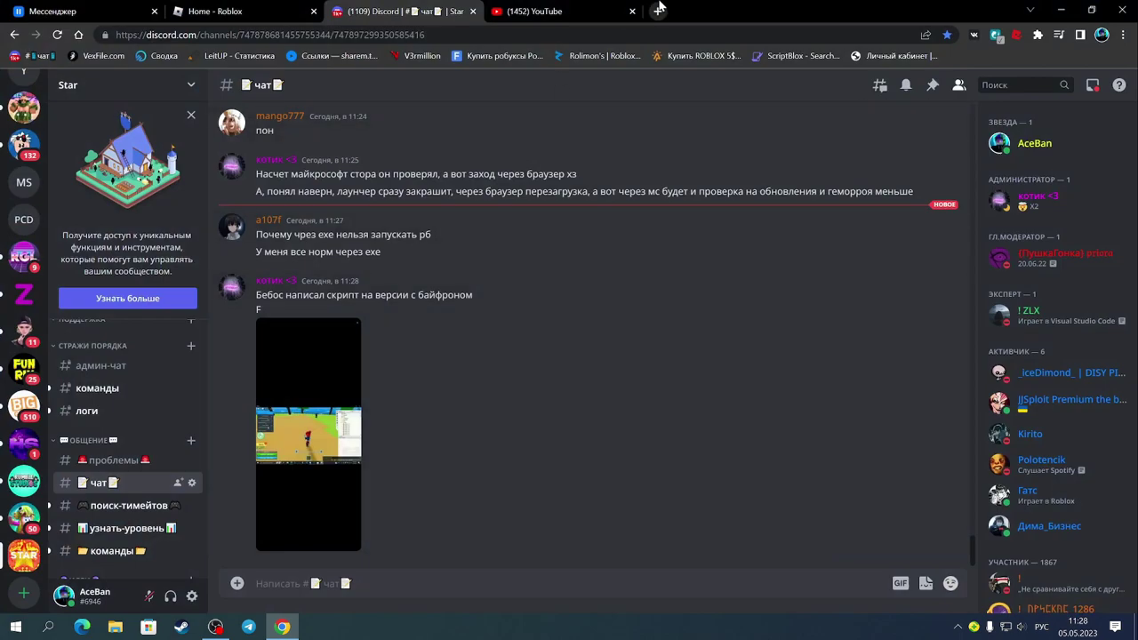
click(1038, 35)
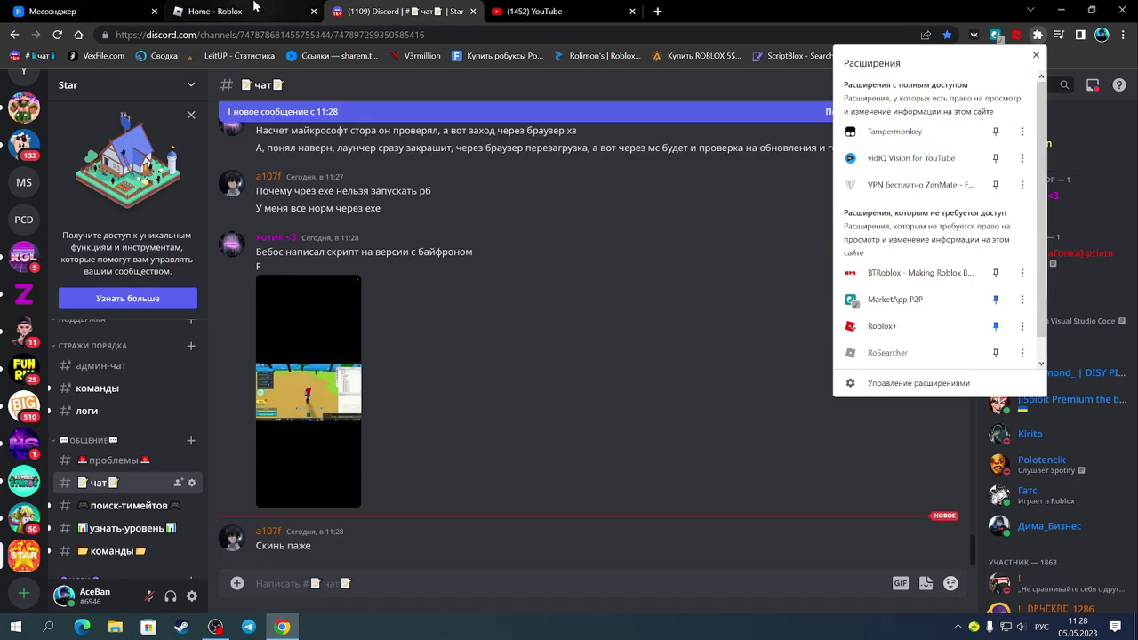
click(223, 12)
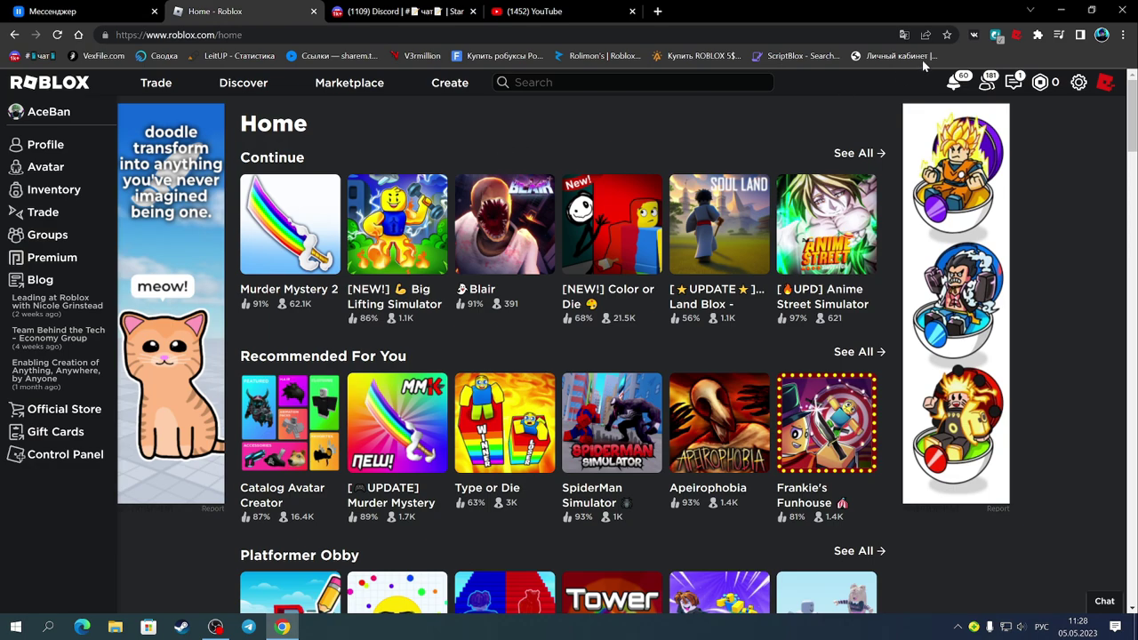
click(1062, 11)
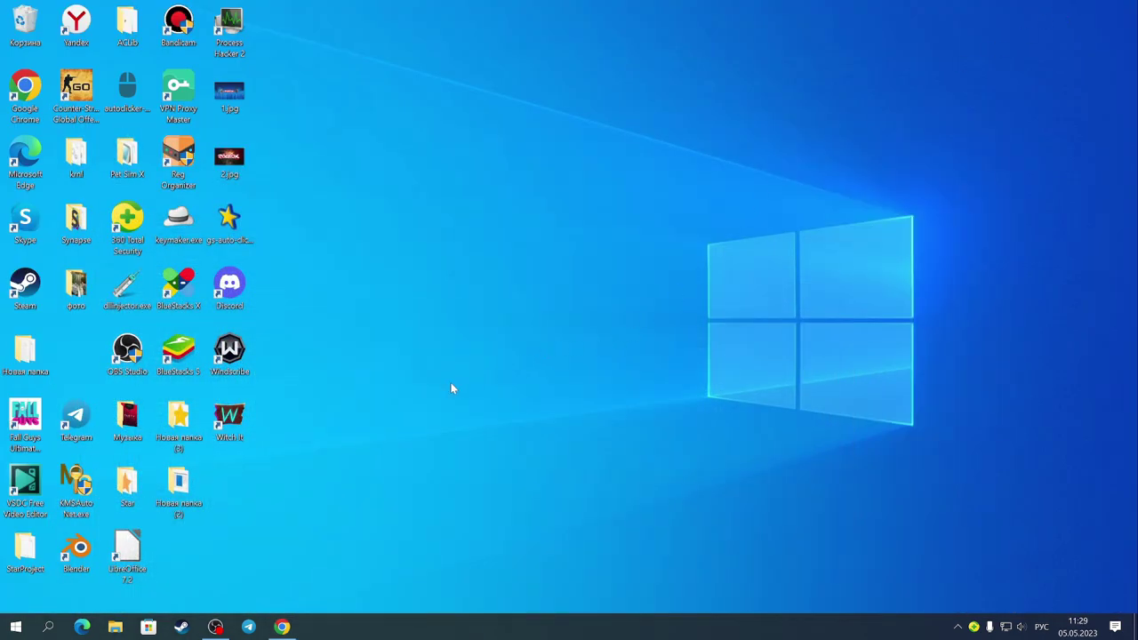
- Open Microsoft Store, search for "roblox" and open the Roblox game page
click(149, 628)
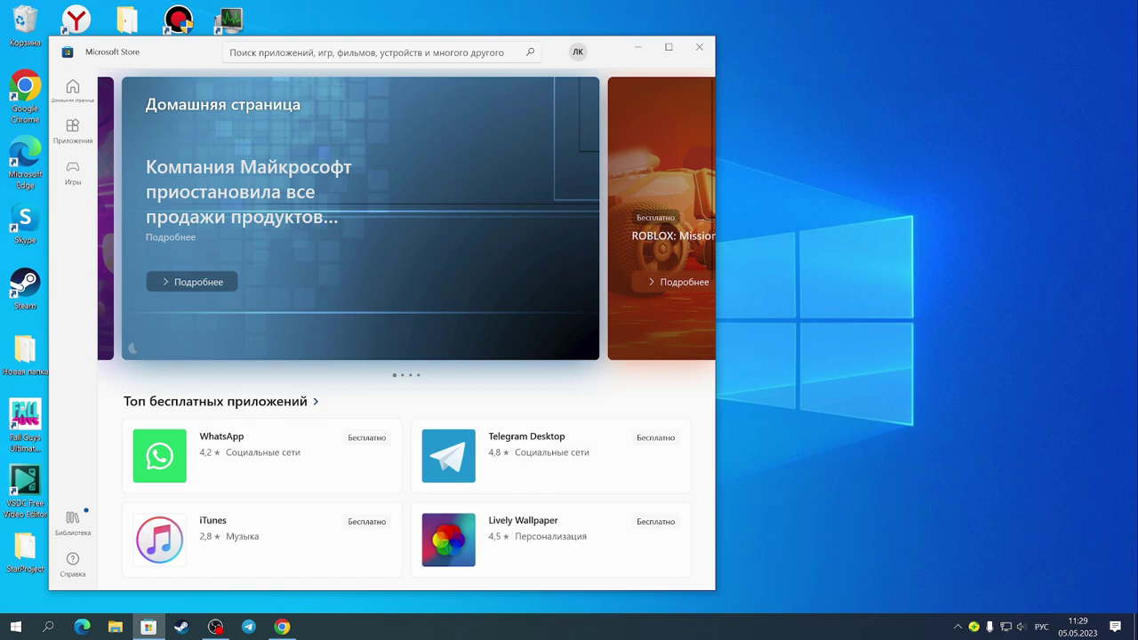
click(381, 52)
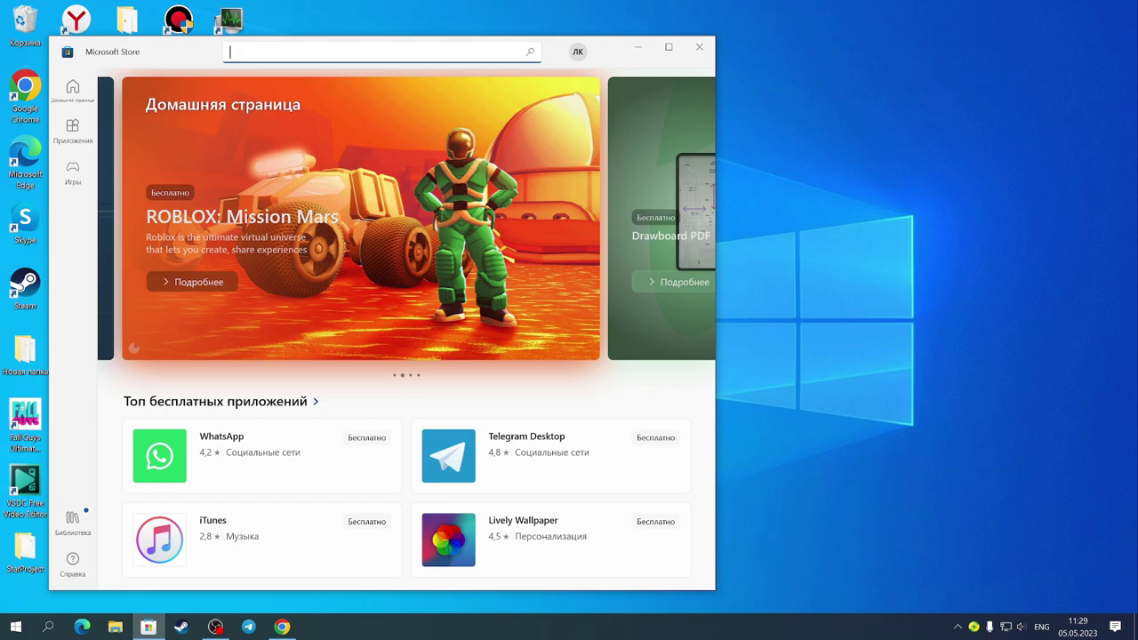
text(roblox)
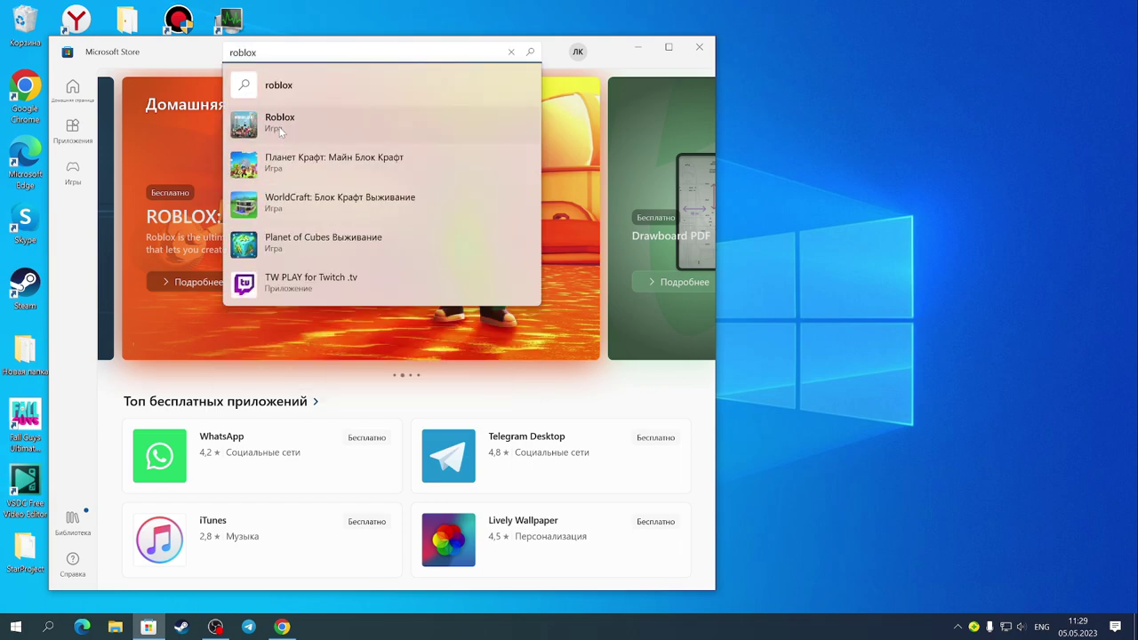
click(283, 125)
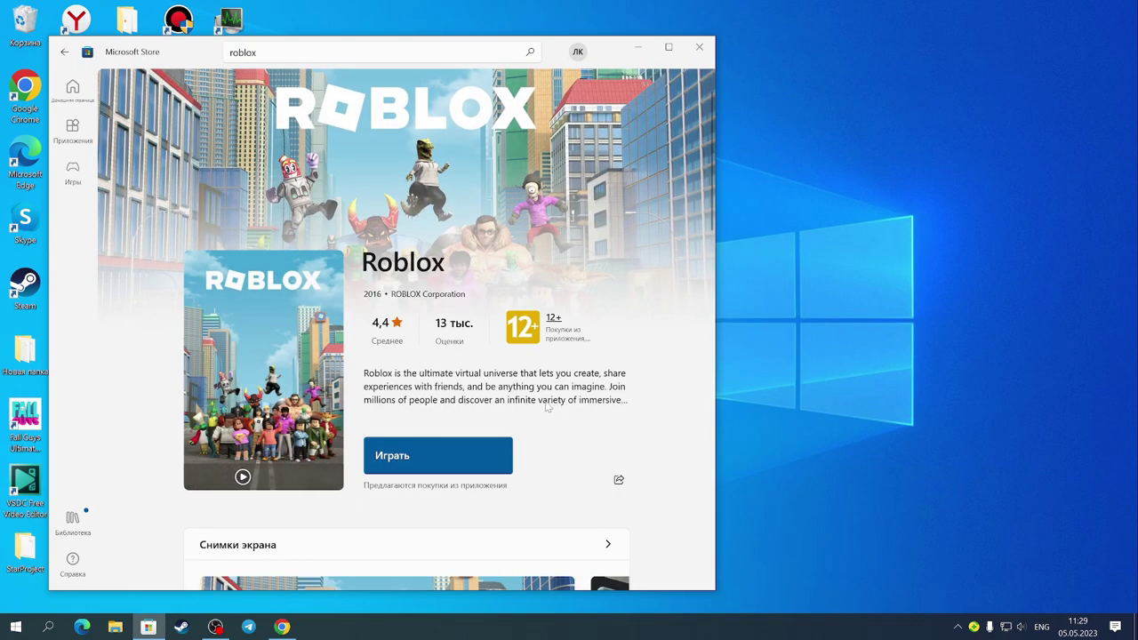
- Launch Roblox from its store page and start the Murder Mystery 2 experience
click(381, 465)
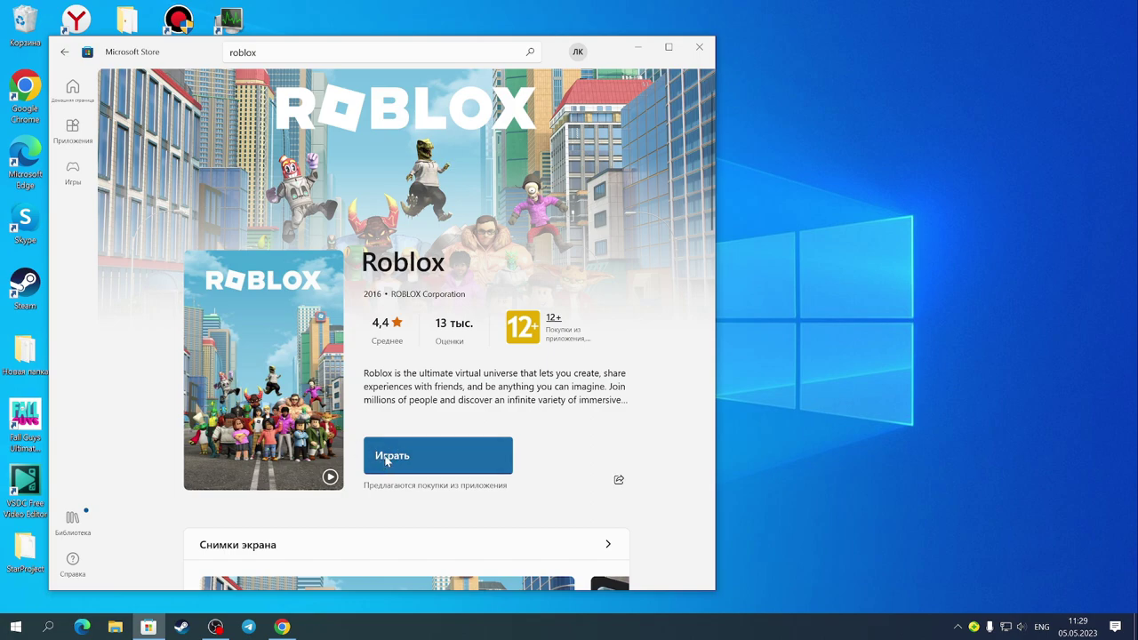
click(389, 464)
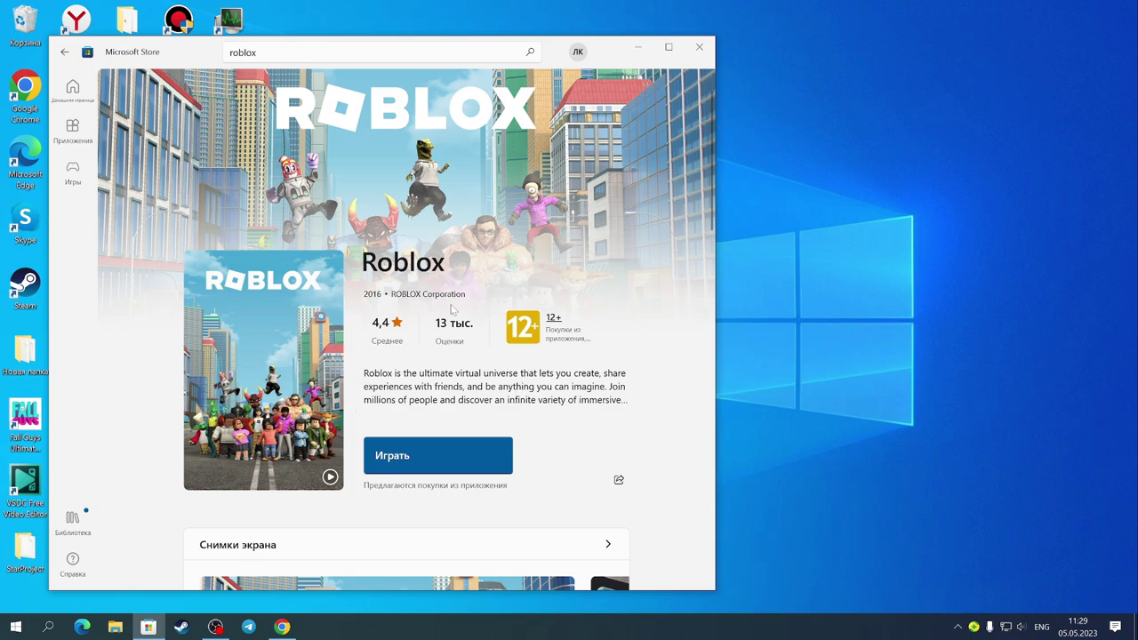
click(390, 464)
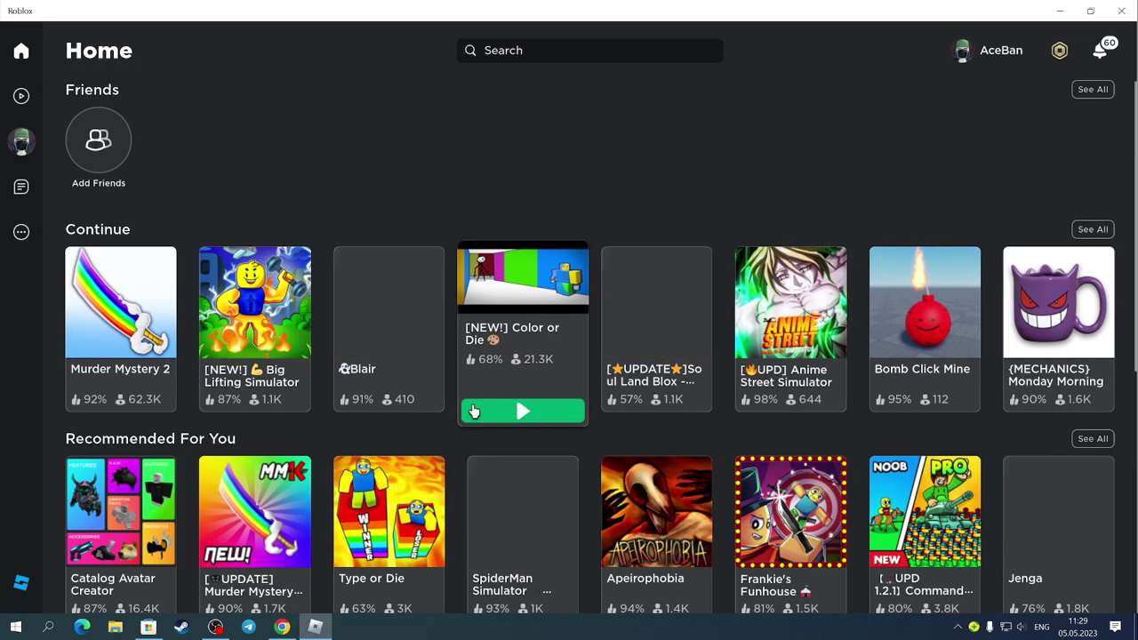
mouse_move(160, 274)
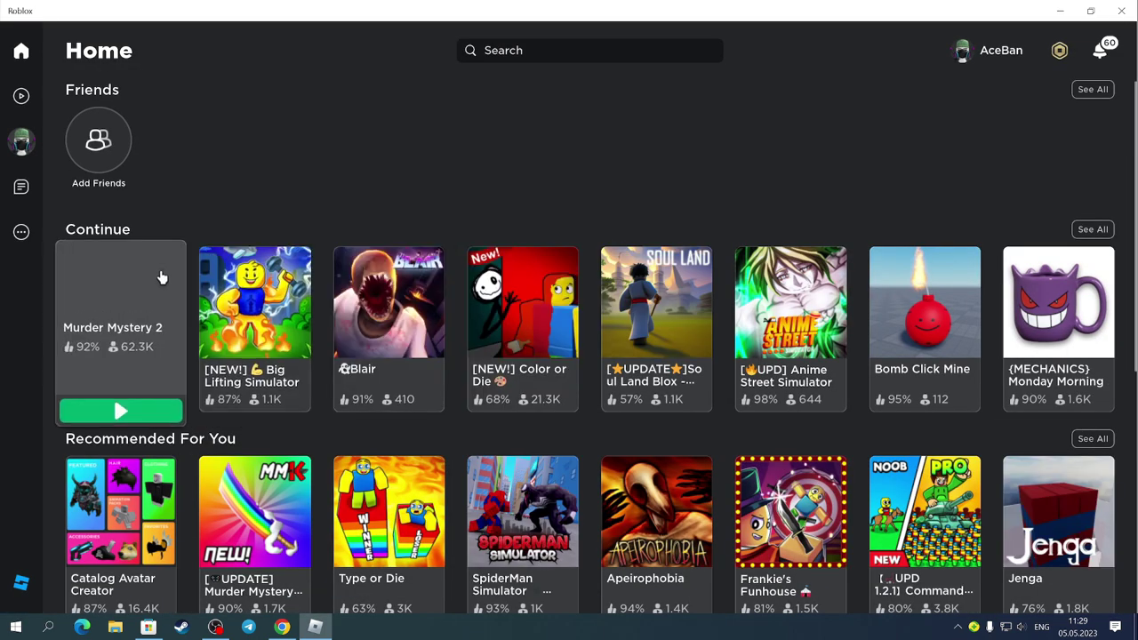
click(122, 412)
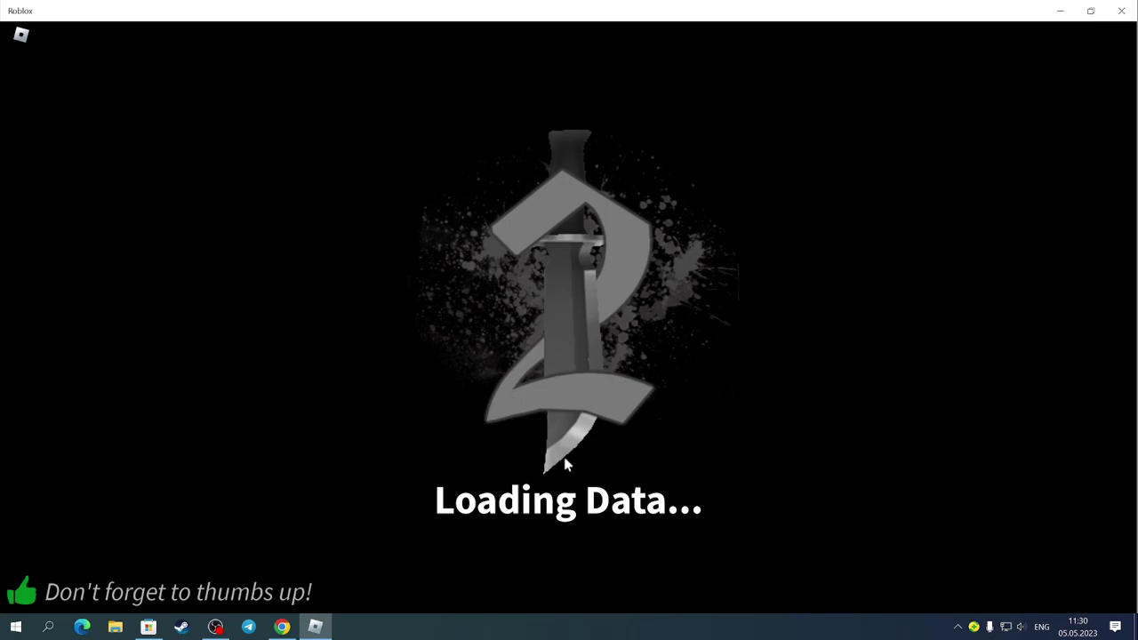
- Set the in-game volume to zero, try to raise the graphics quality in the settings, and resume the game
click(20, 34)
click(531, 97)
drag(592, 308, 428, 308)
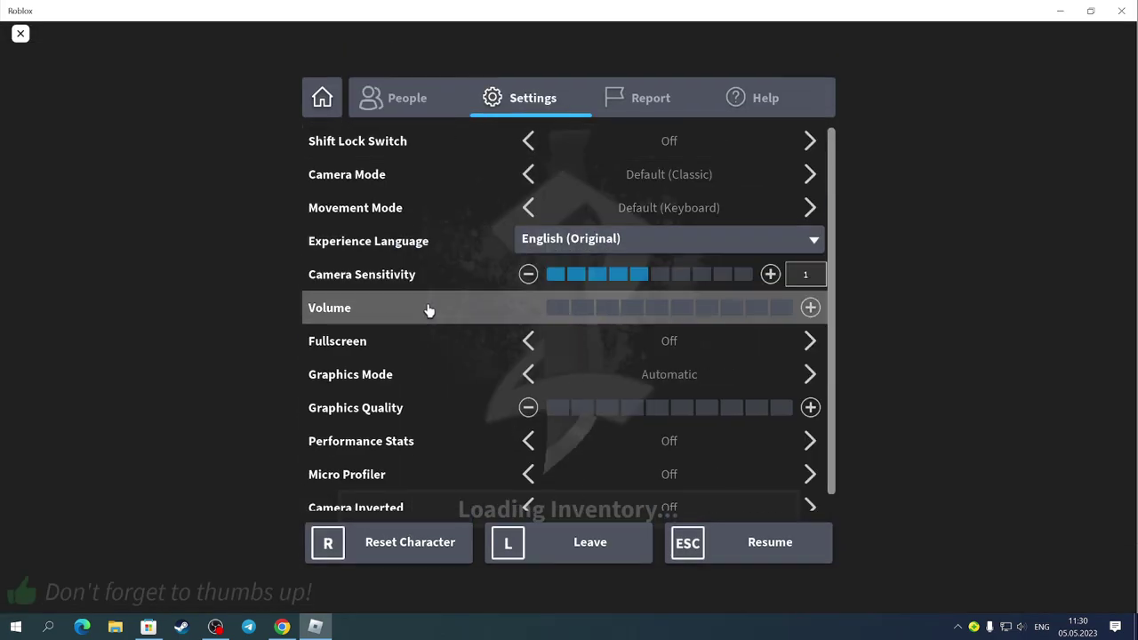
drag(600, 408, 1008, 412)
key(Escape)
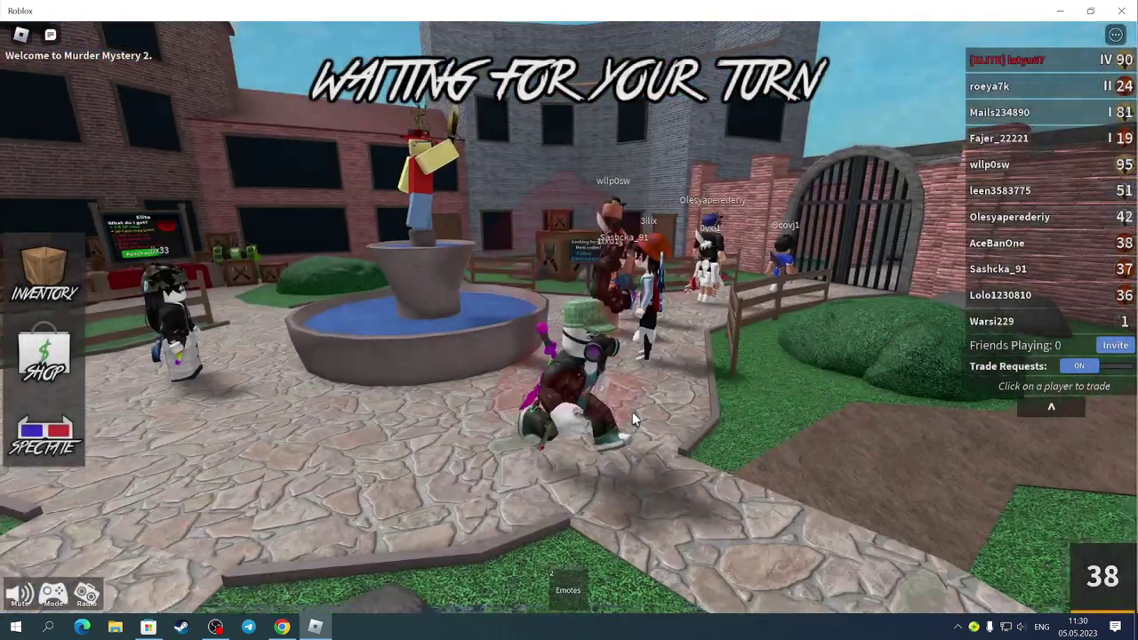
- Walk the character around the lobby and collapse the player list
key(w)
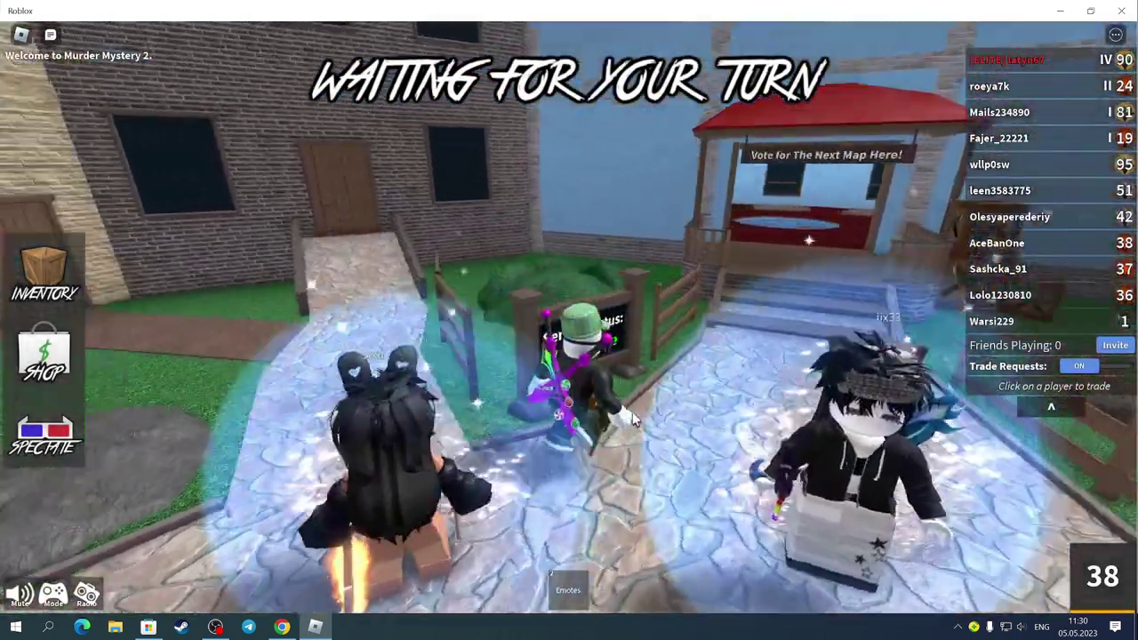
key(w)
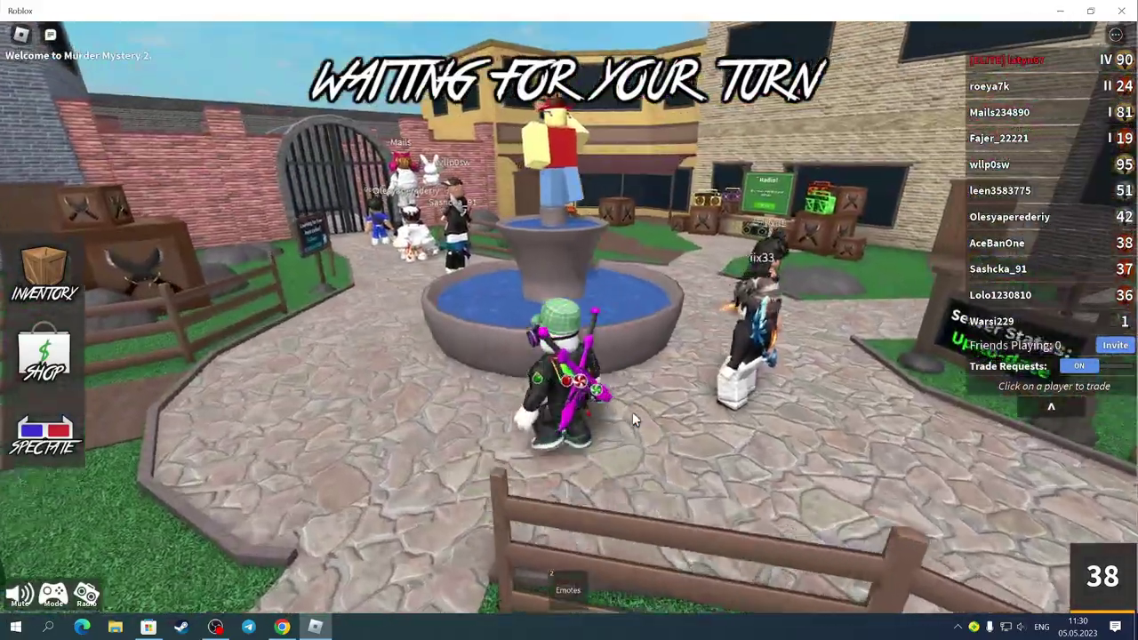
key(w)
key(s)
click(1072, 407)
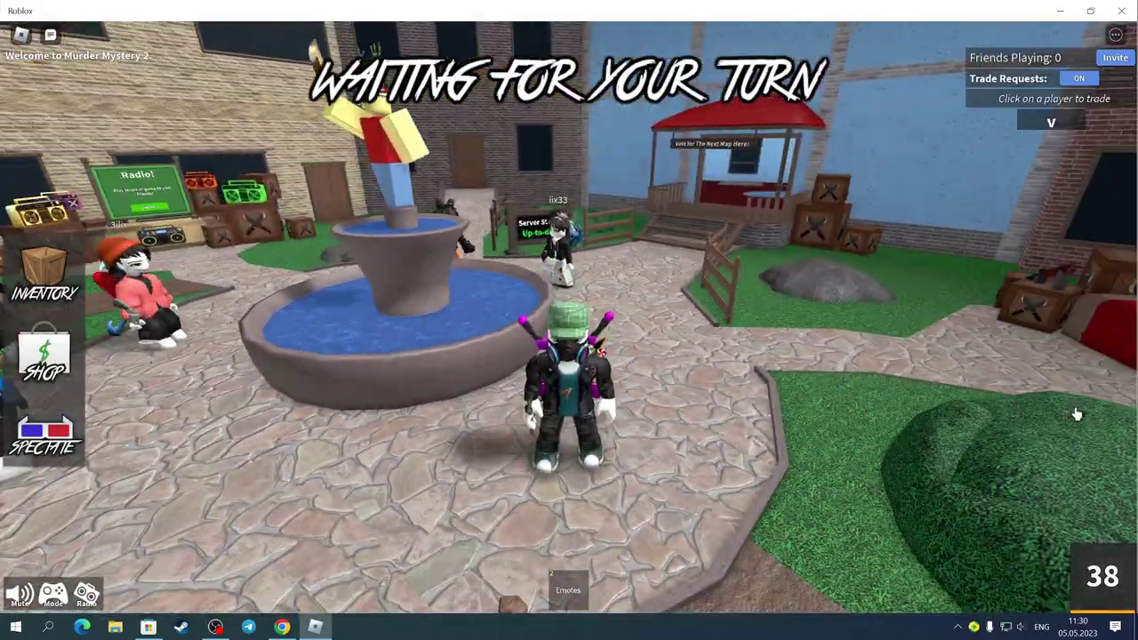
- Run the character around the lobby between the fountain and the map voting stand, and jump at the fountain
key(w)
key(w)
key(s)
key(s)
key(w)
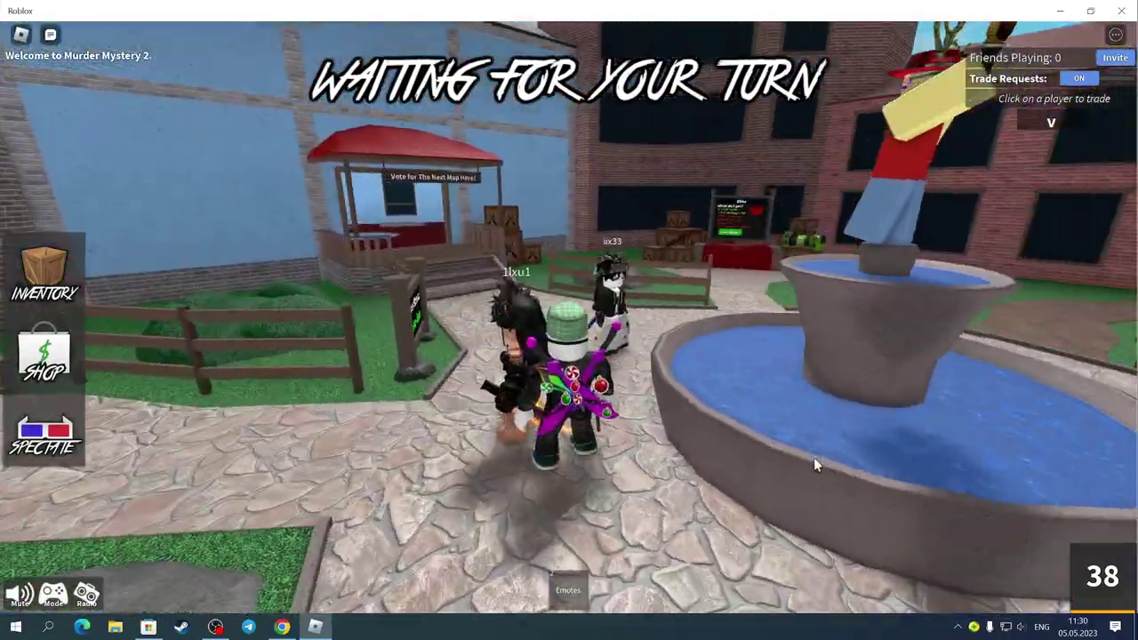
key(w)
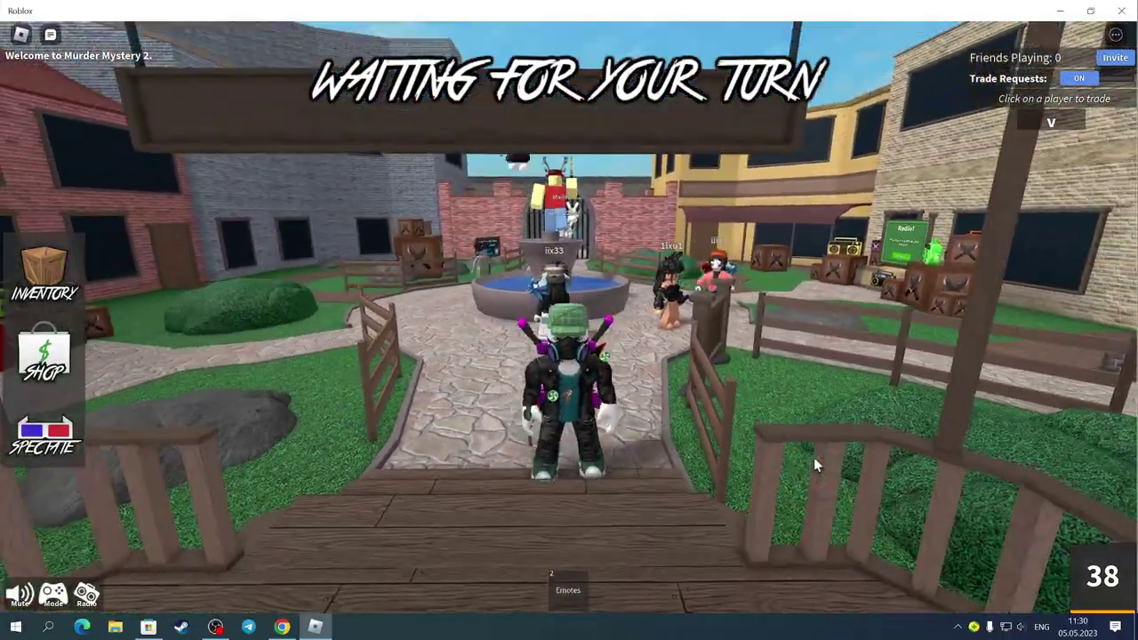
key(w)
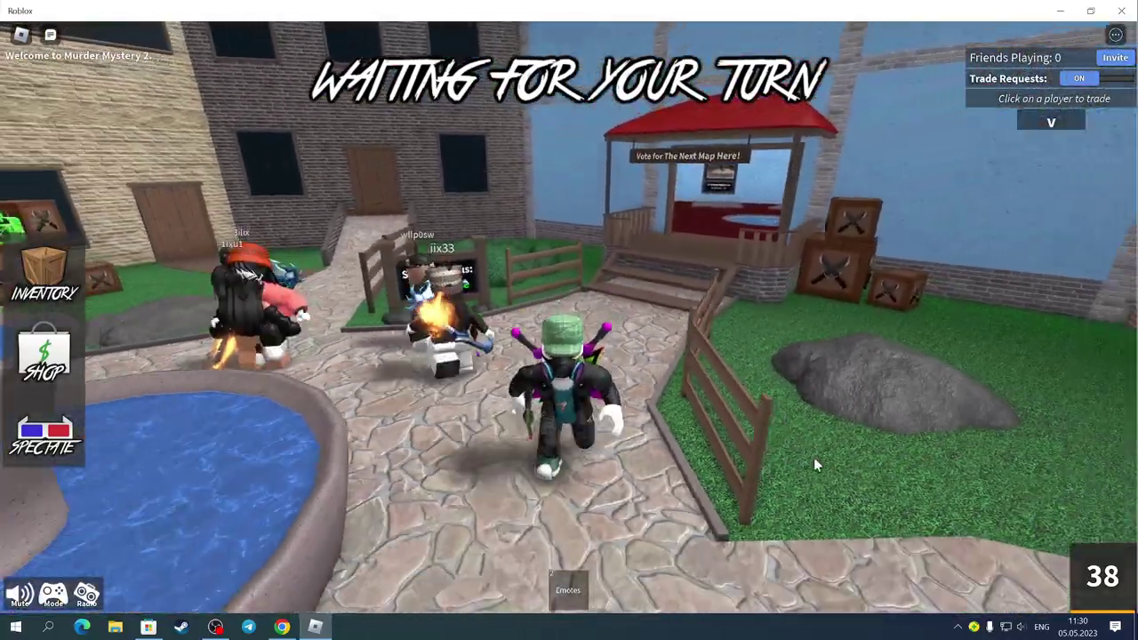
key(w)
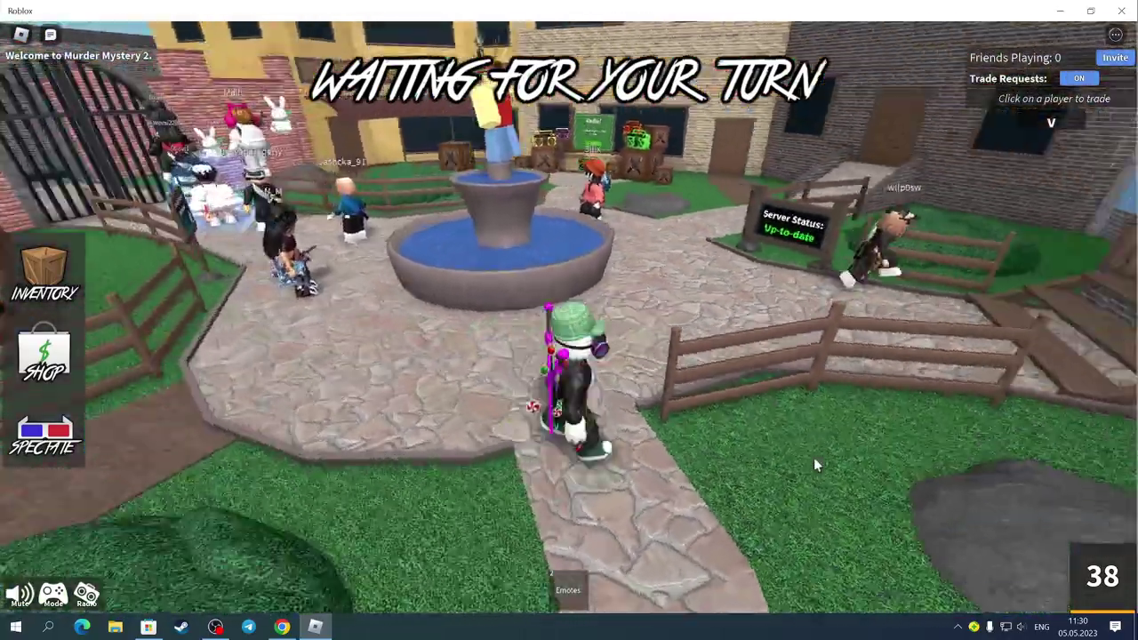
key(w)
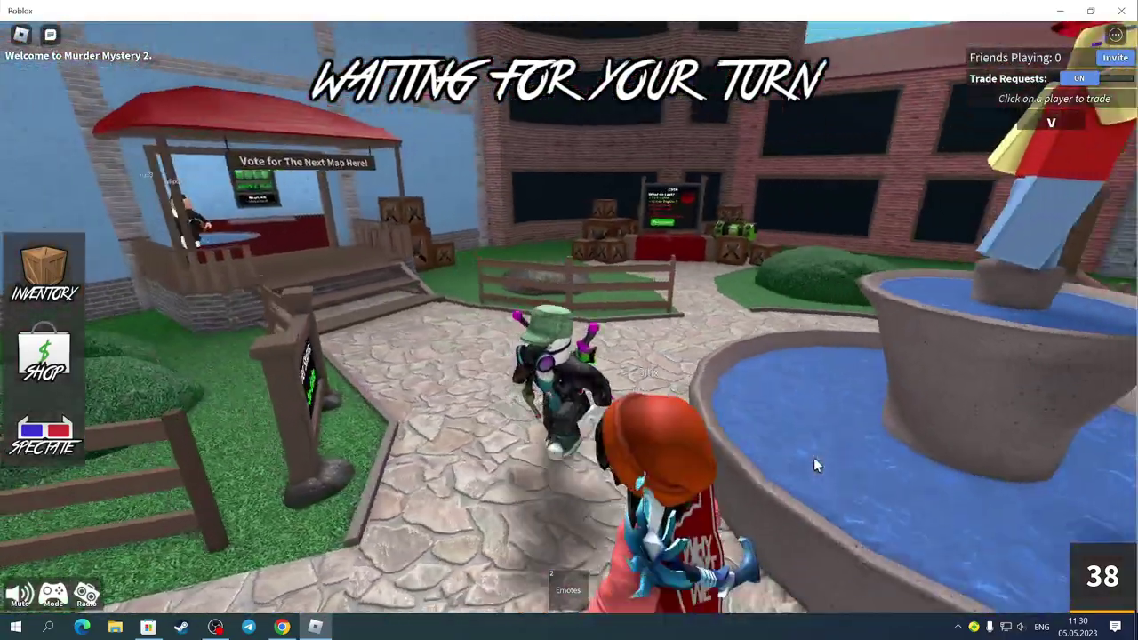
key(s)
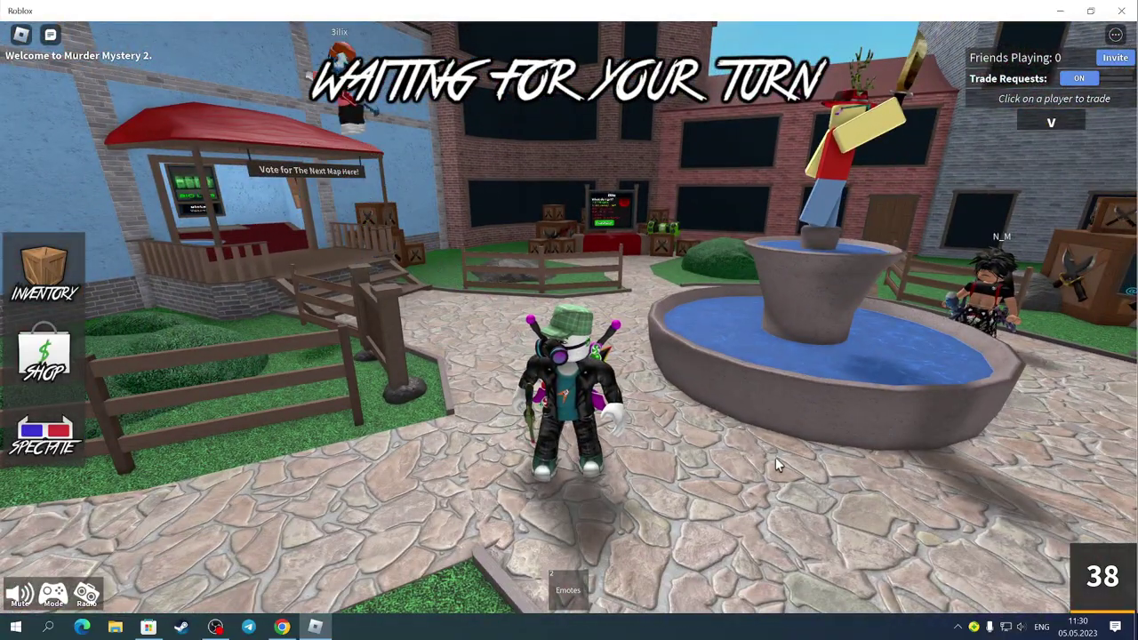
key(a)
key(s)
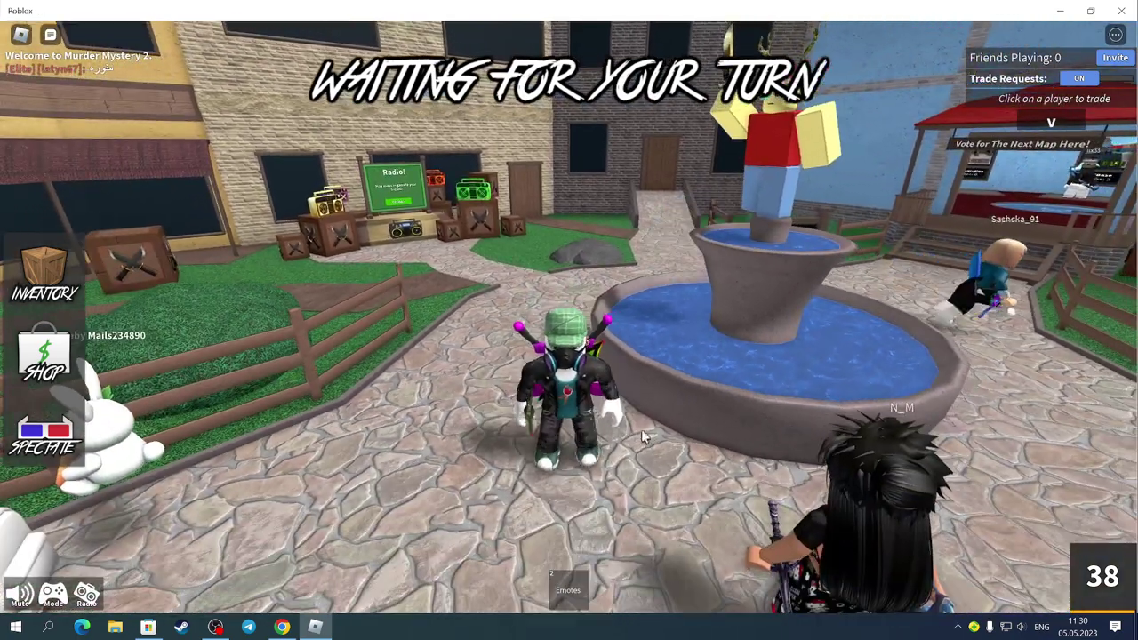
key(d)
key(w)
key(space)
- Check the Roblox page in Microsoft Store, return to the game and move the character around the fountain's rim
click(148, 626)
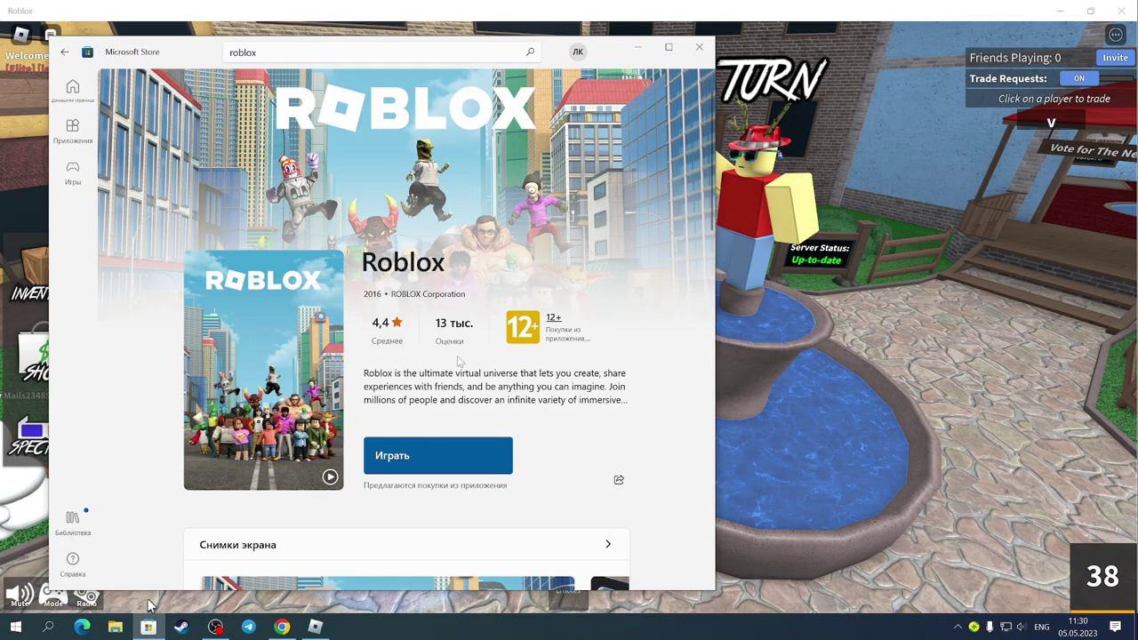
click(637, 47)
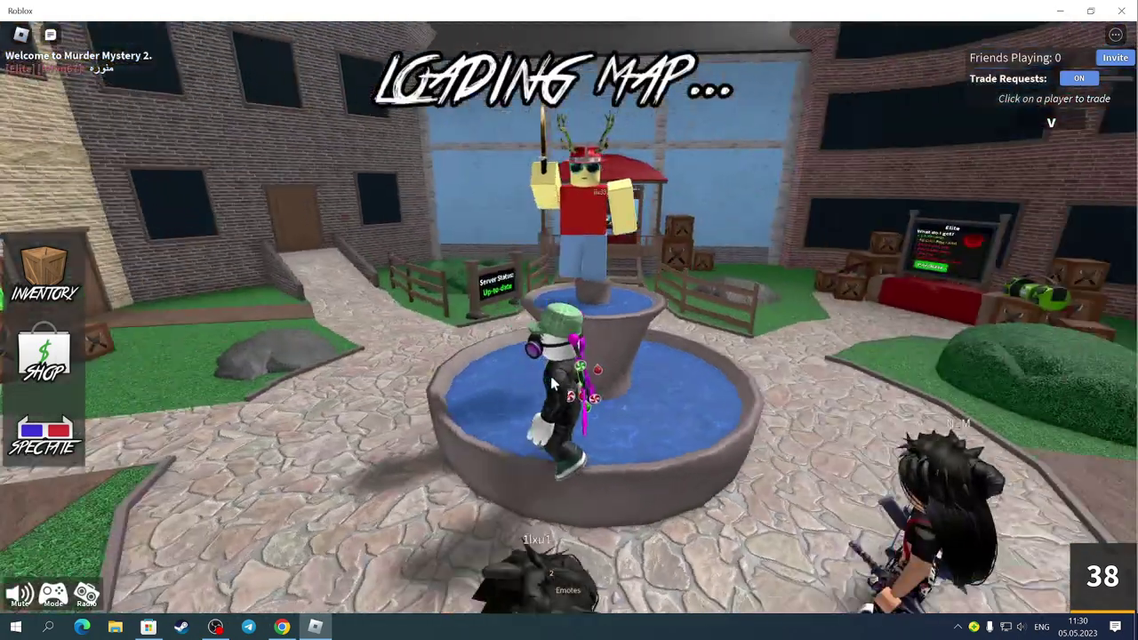
key(w)
key(space)
key(w)
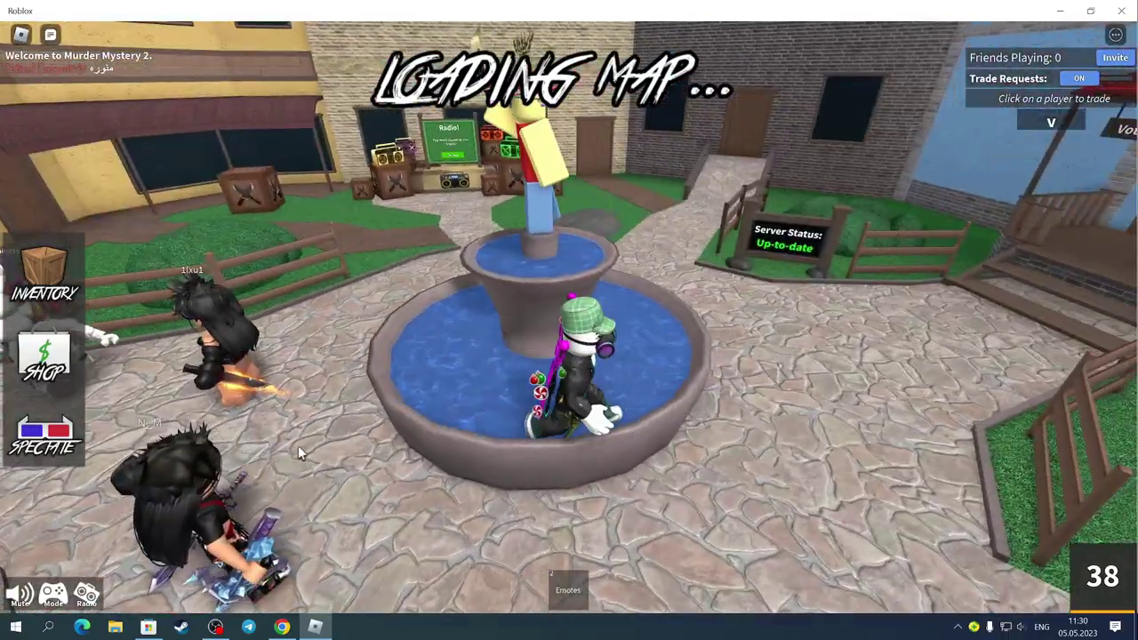
key(w)
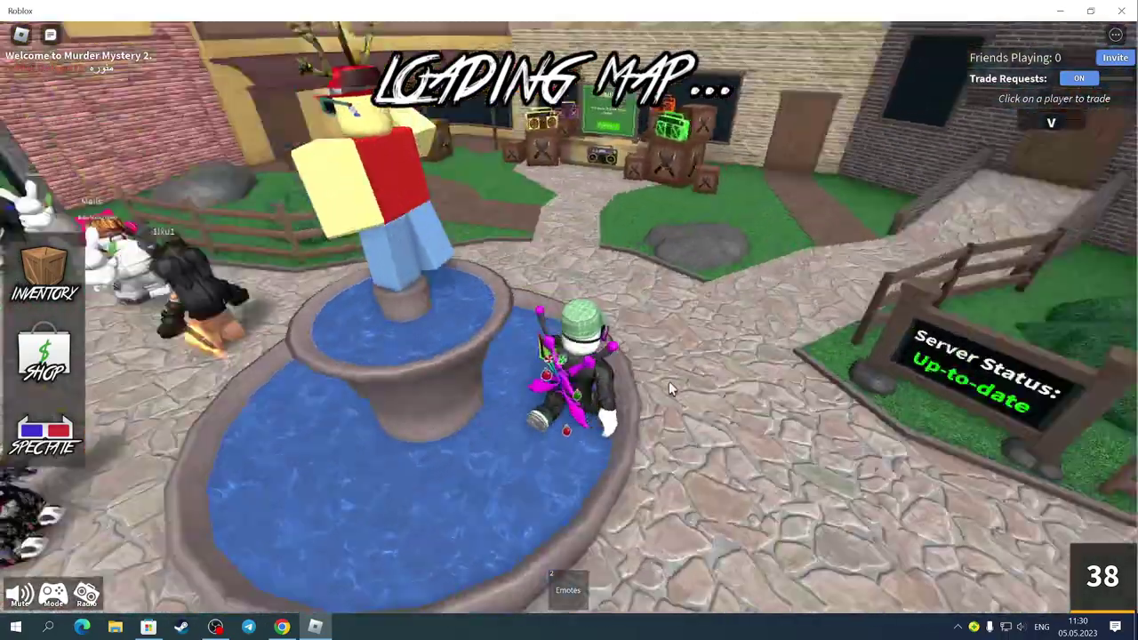
key(d)
key(s)
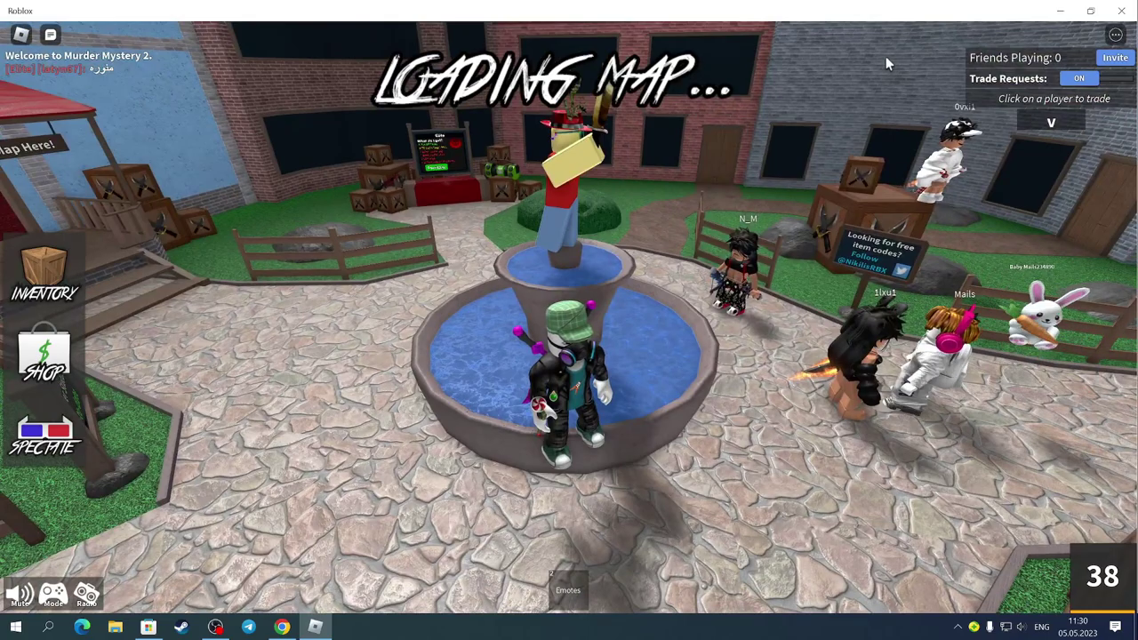
key(s)
key(w)
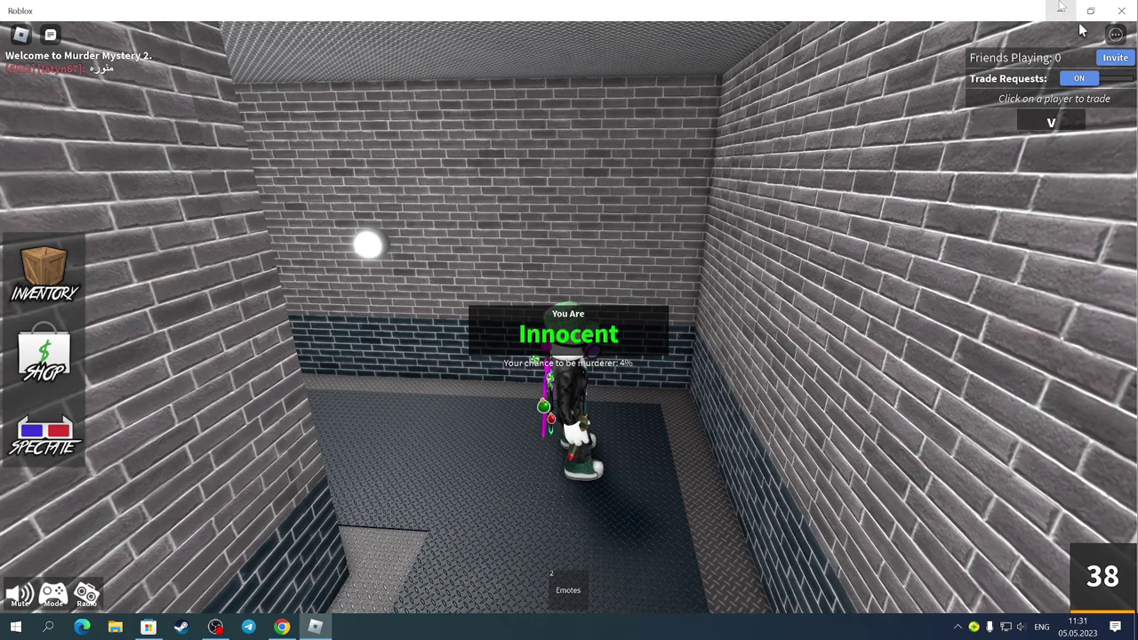
- Minimize the game and open the "Приложения и возможности" page in Windows Settings
click(1060, 11)
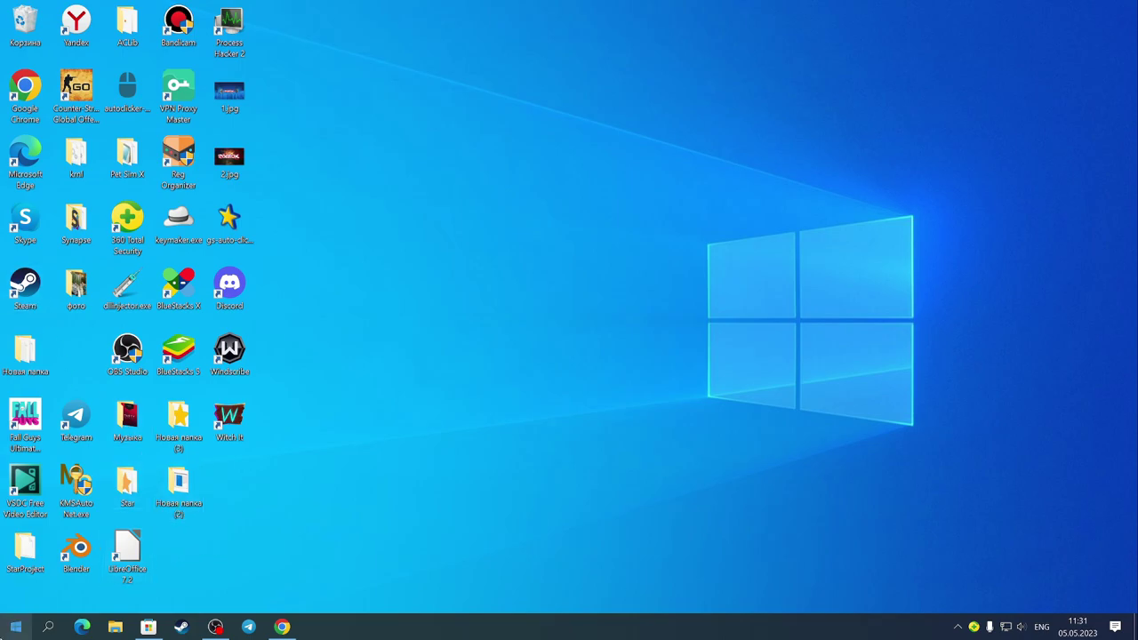
click(15, 627)
click(19, 570)
scroll(225, 356, down, 2)
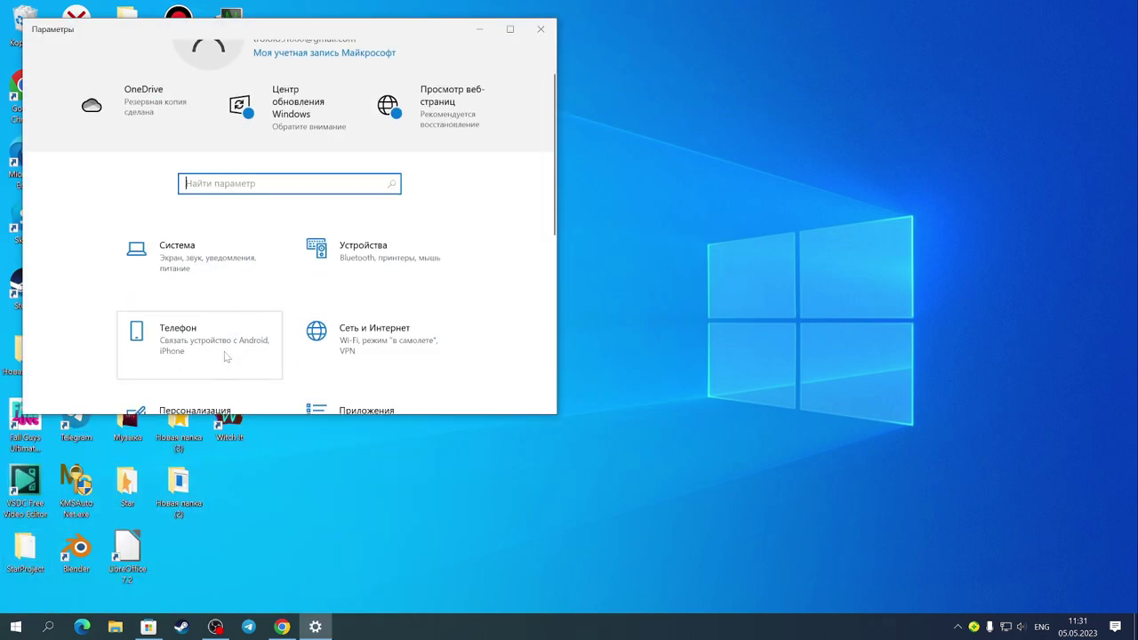
click(307, 329)
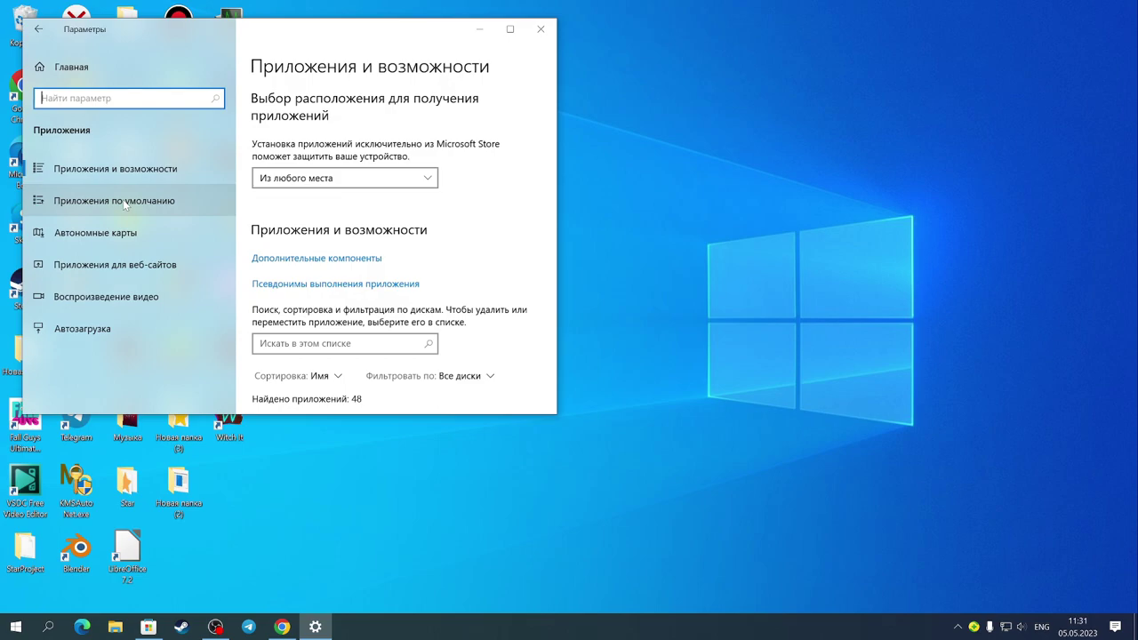
click(75, 170)
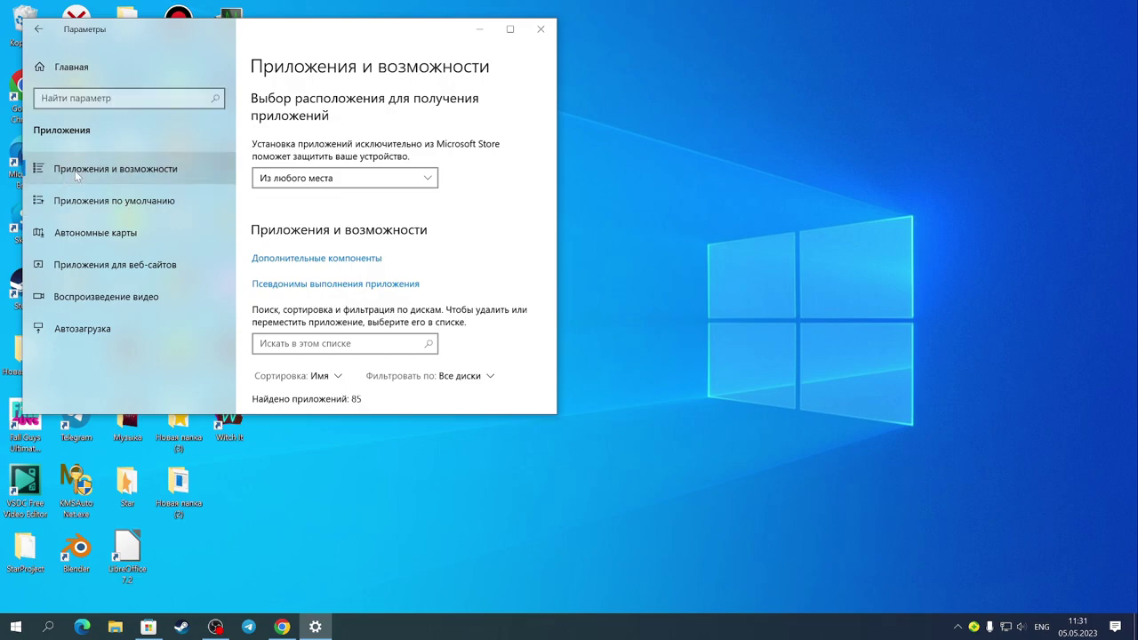
- Find "roblox" in the installed apps list and uninstall Roblox
scroll(313, 197, down, 2)
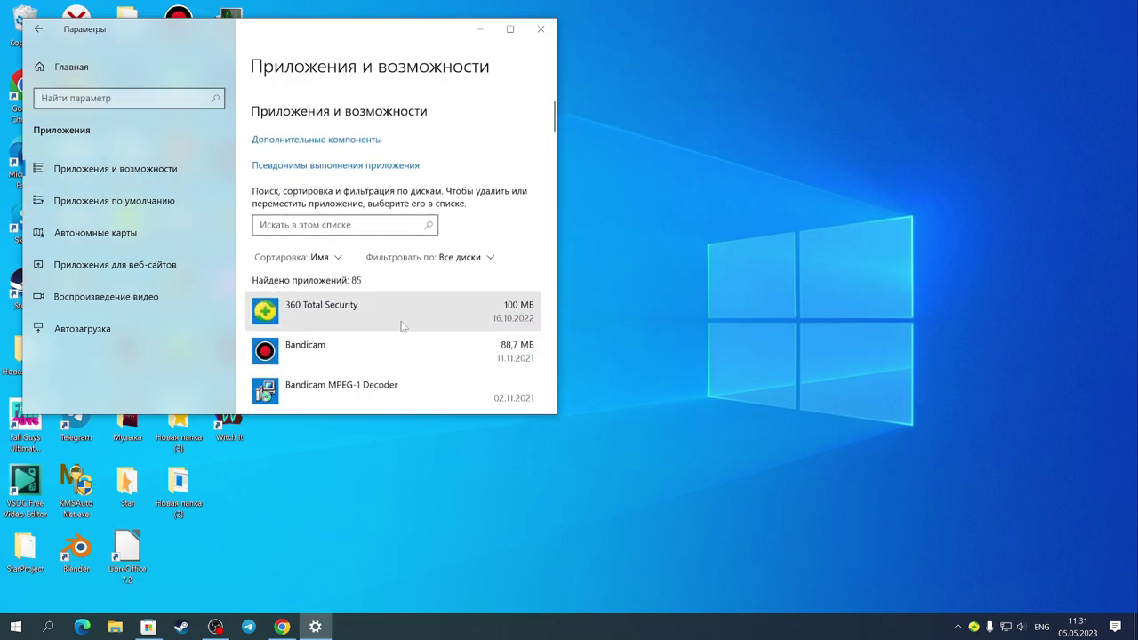
scroll(363, 300, down, 1)
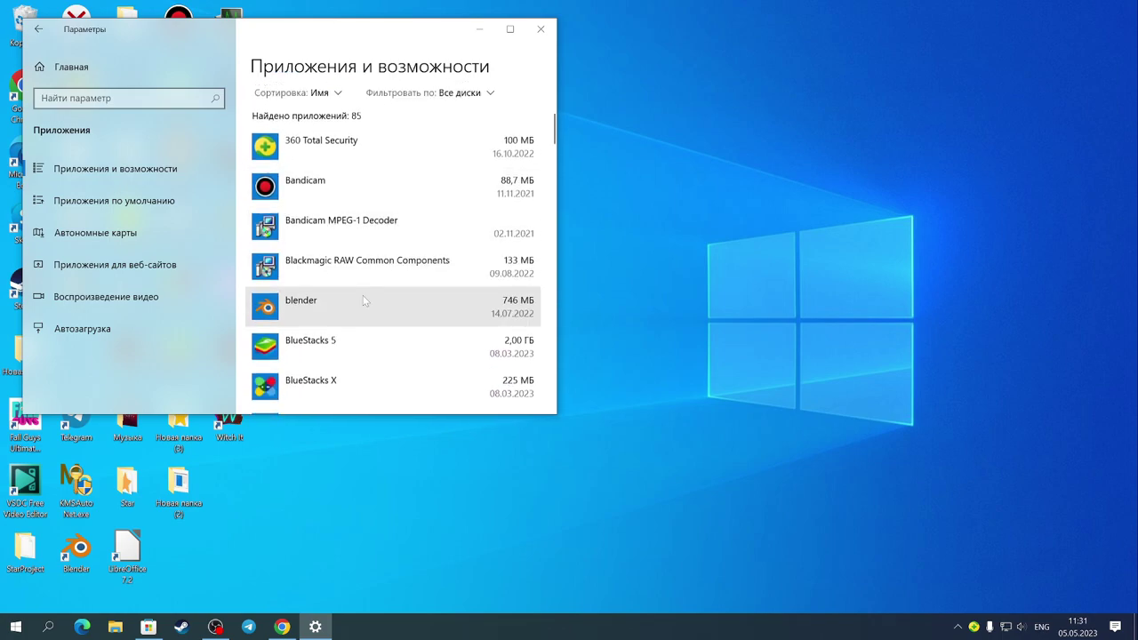
scroll(362, 300, up, 1)
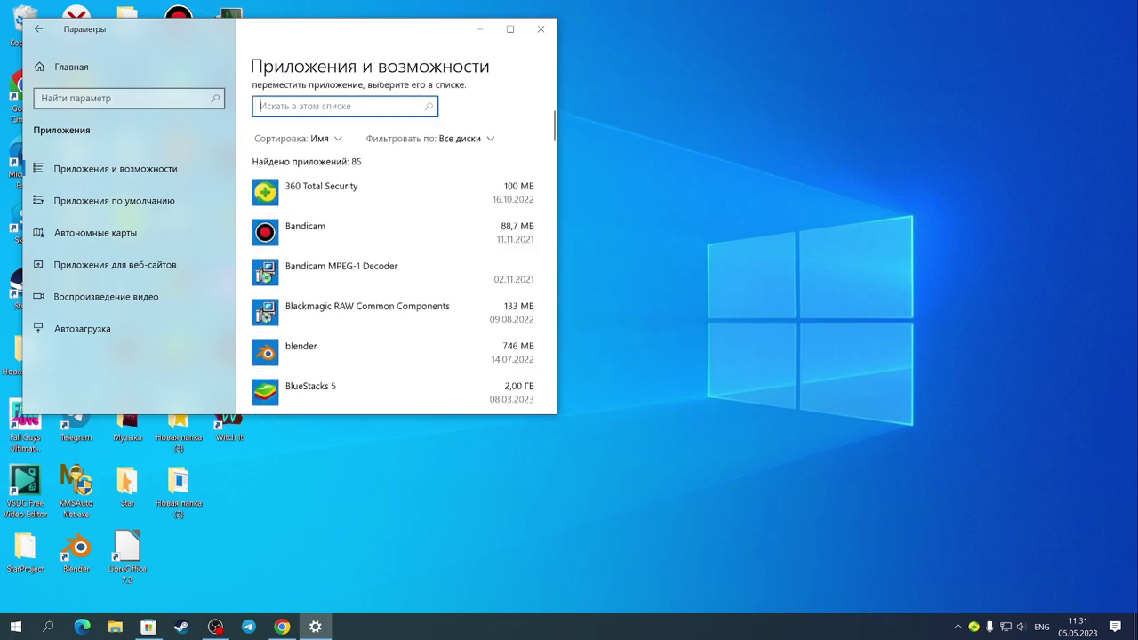
text(roblox)
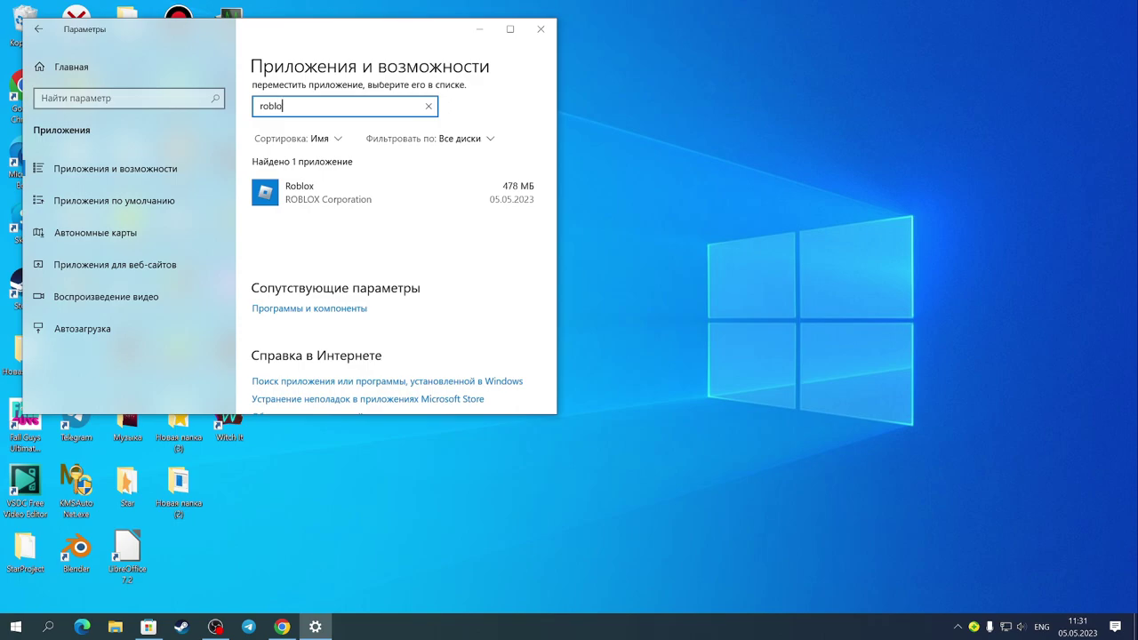
click(370, 203)
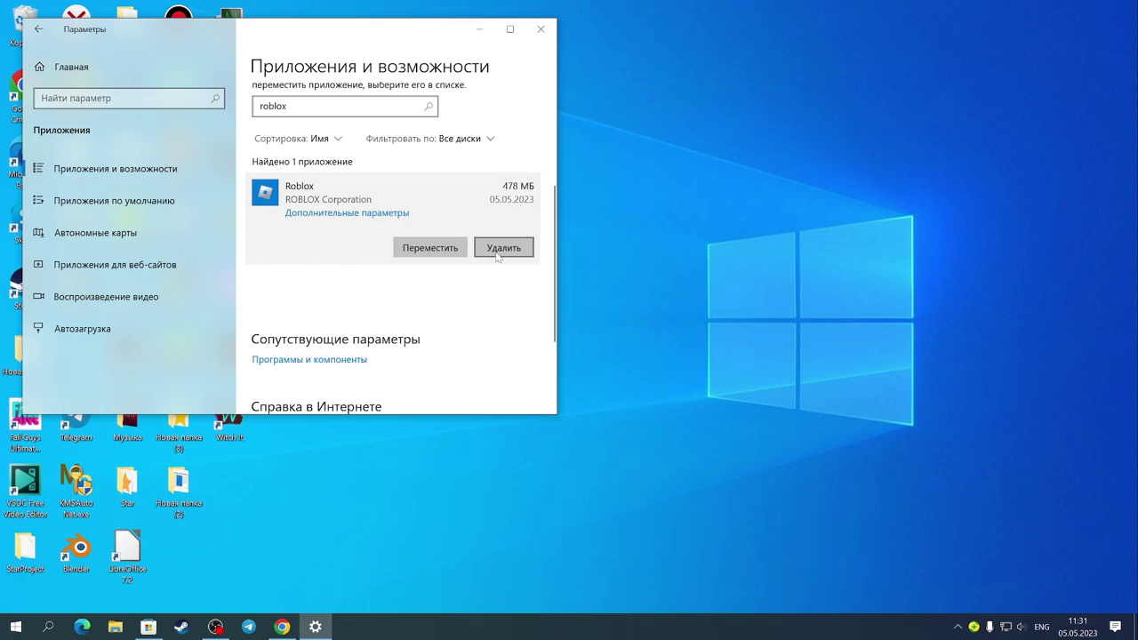
click(501, 249)
click(503, 222)
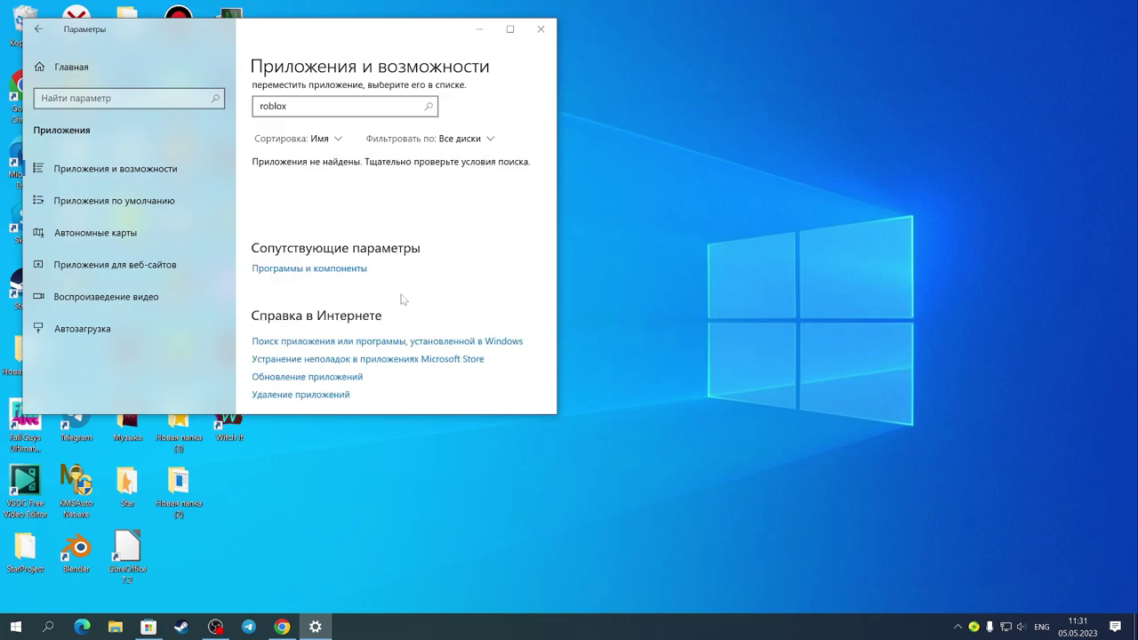
- Search Microsoft Store for roblox and reopen its page to check the install option, and minimize the Store and Settings windows
click(148, 627)
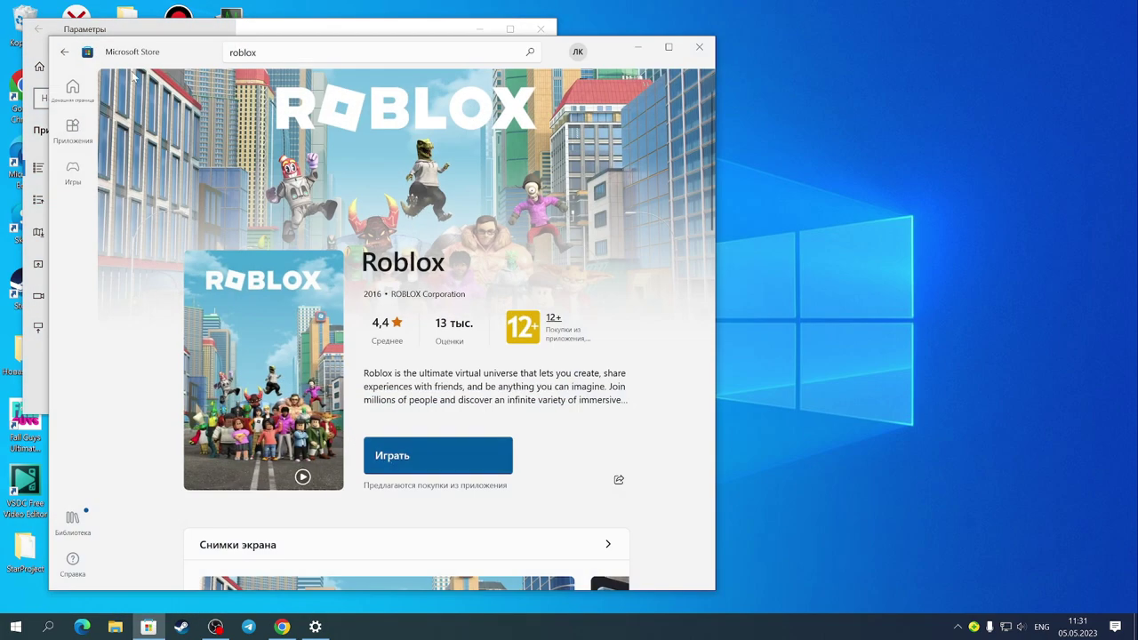
click(381, 52)
click(413, 124)
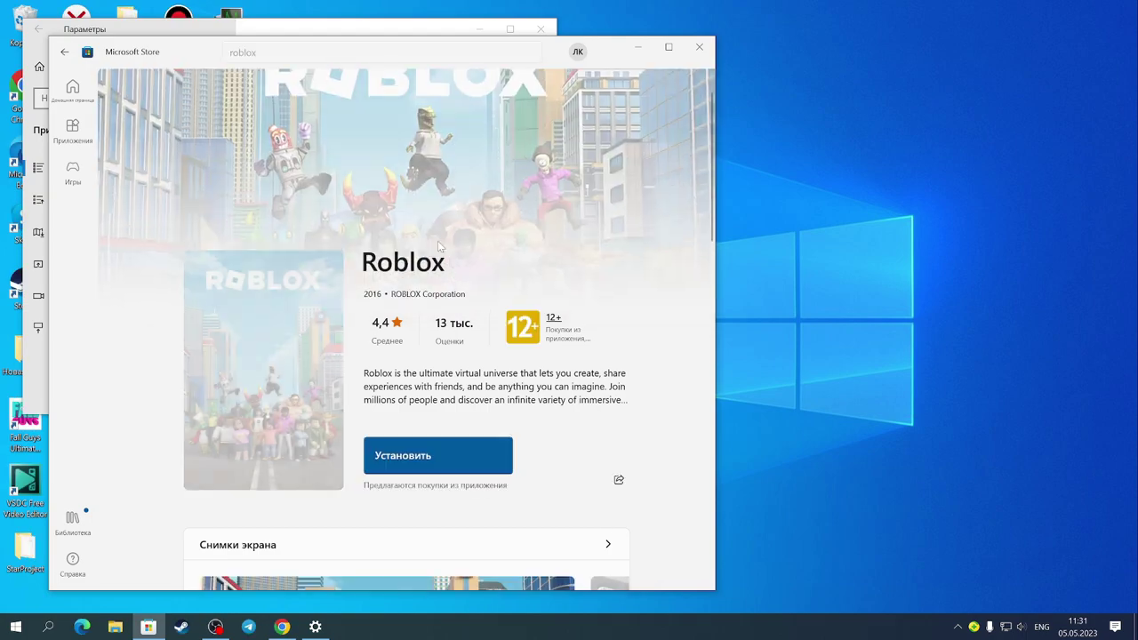
click(486, 442)
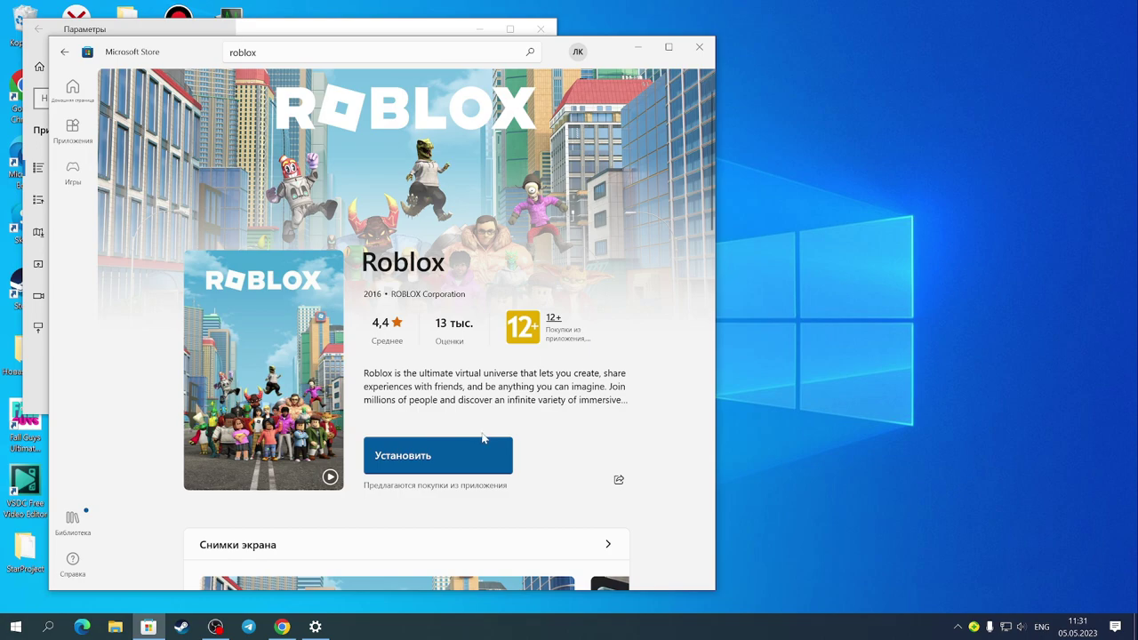
click(637, 47)
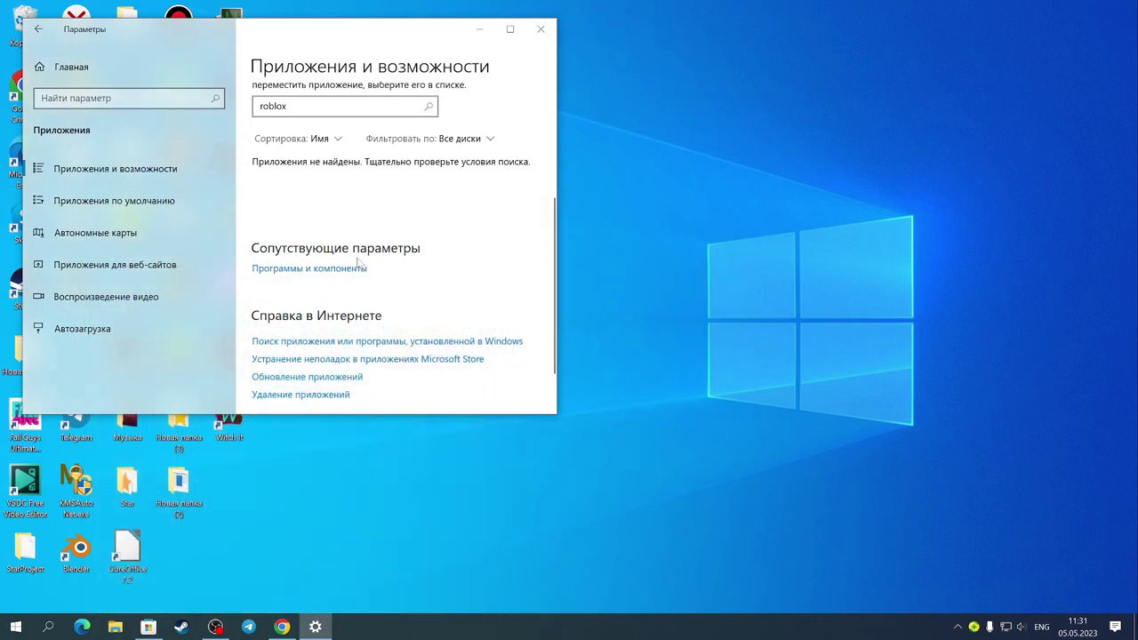
click(286, 106)
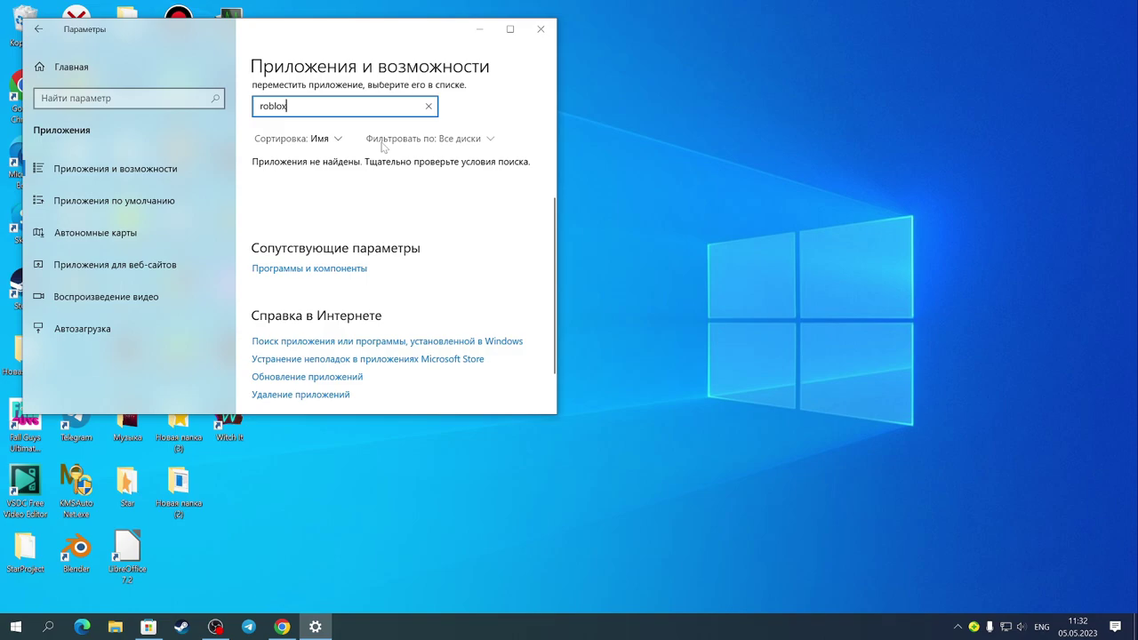
click(481, 30)
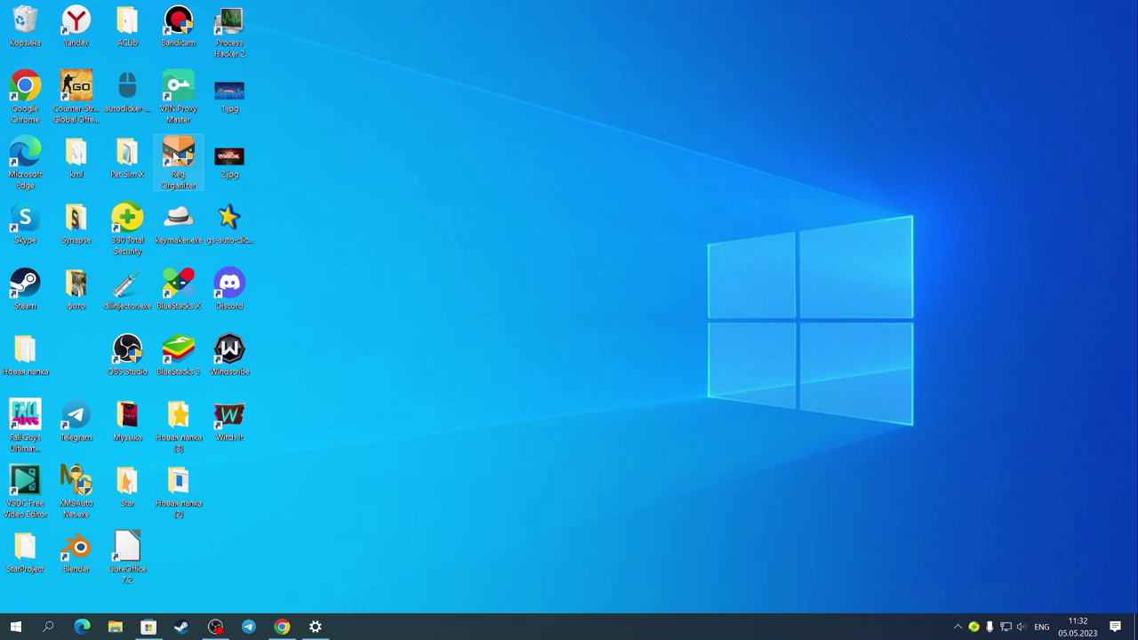
- Launch Reg Organizer from the desktop, continue in trial mode and open the "Программы" section
double_click(176, 154)
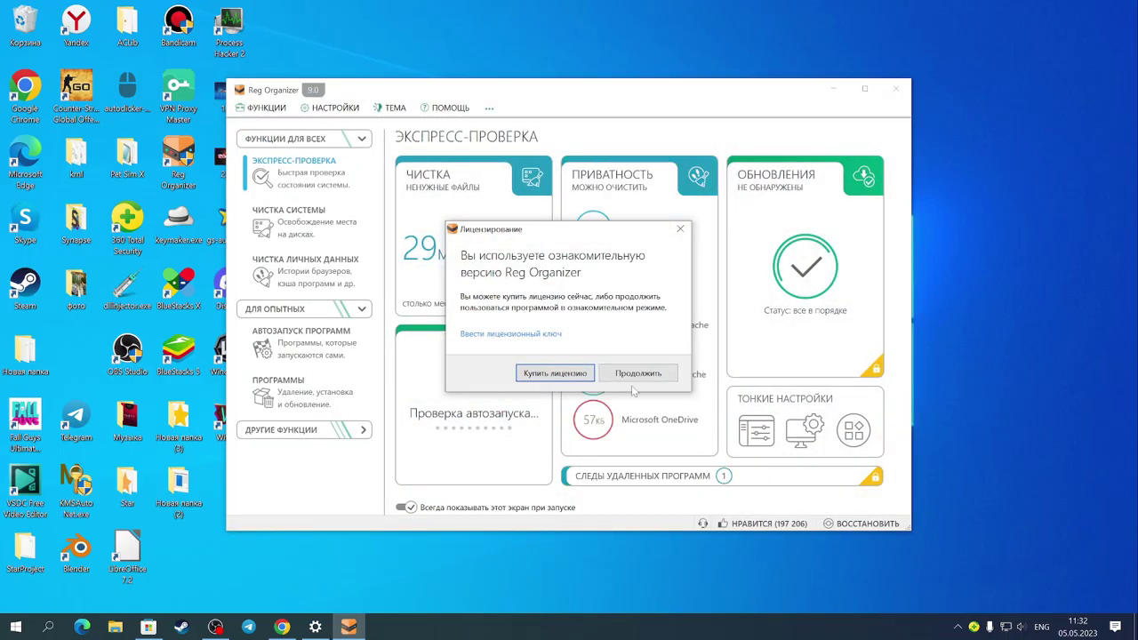
click(638, 373)
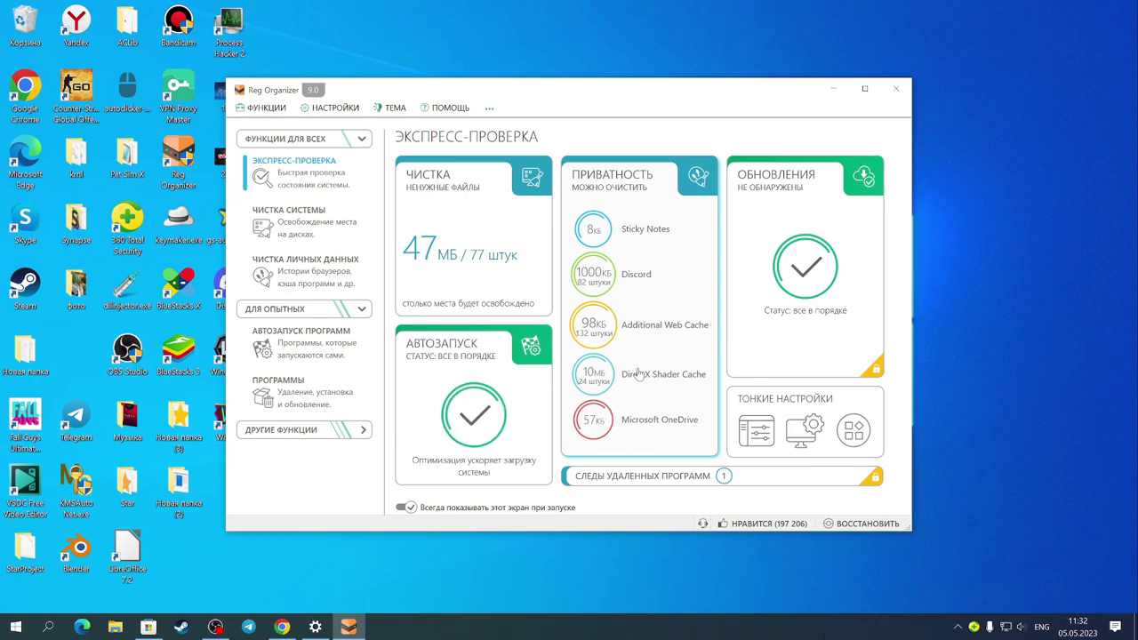
click(327, 400)
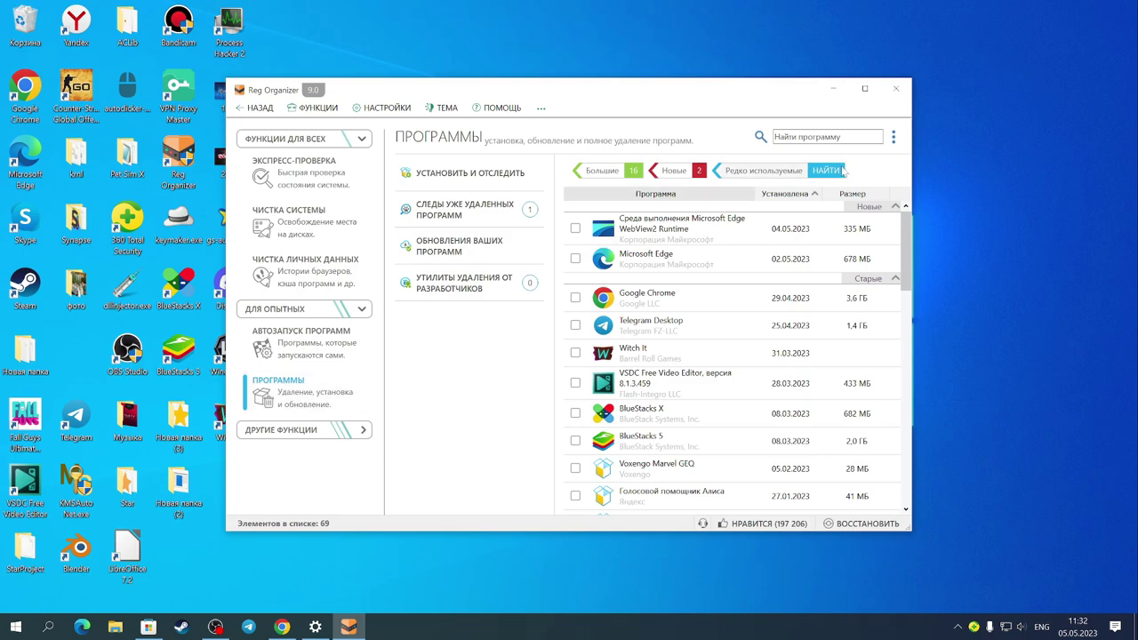
- Look through Reg Organizer's list of installed programs for Roblox and close the program
scroll(637, 381, down, 3)
scroll(637, 380, down, 3)
scroll(772, 365, up, 1)
drag(906, 291, 901, 225)
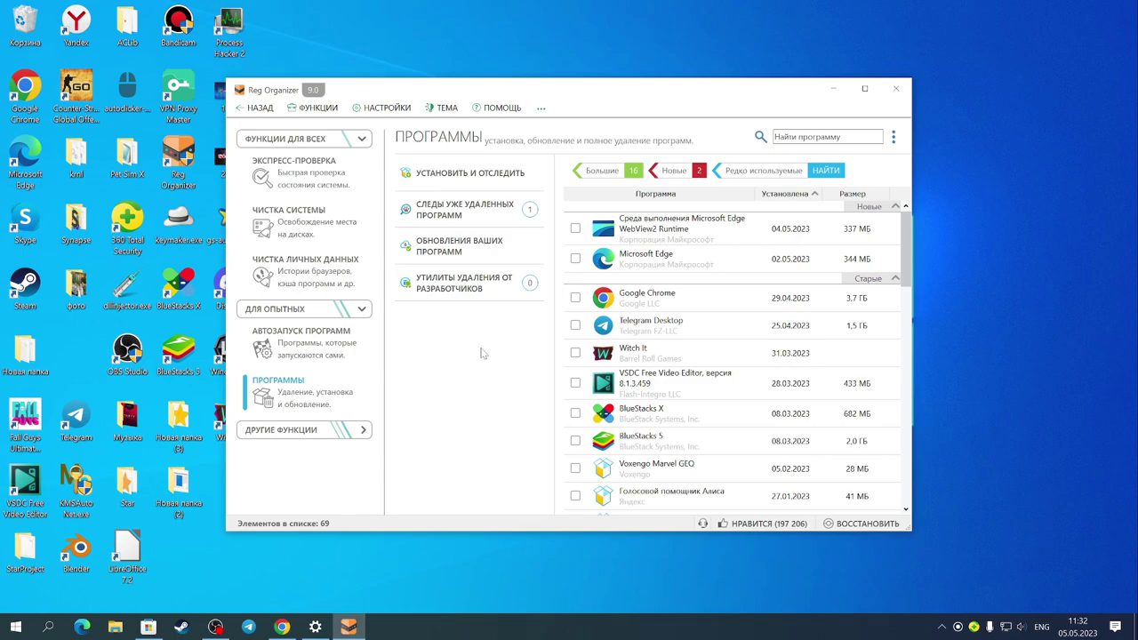
click(896, 88)
- Switch to the Roblox page in Microsoft Store, install Roblox again and launch it
click(158, 629)
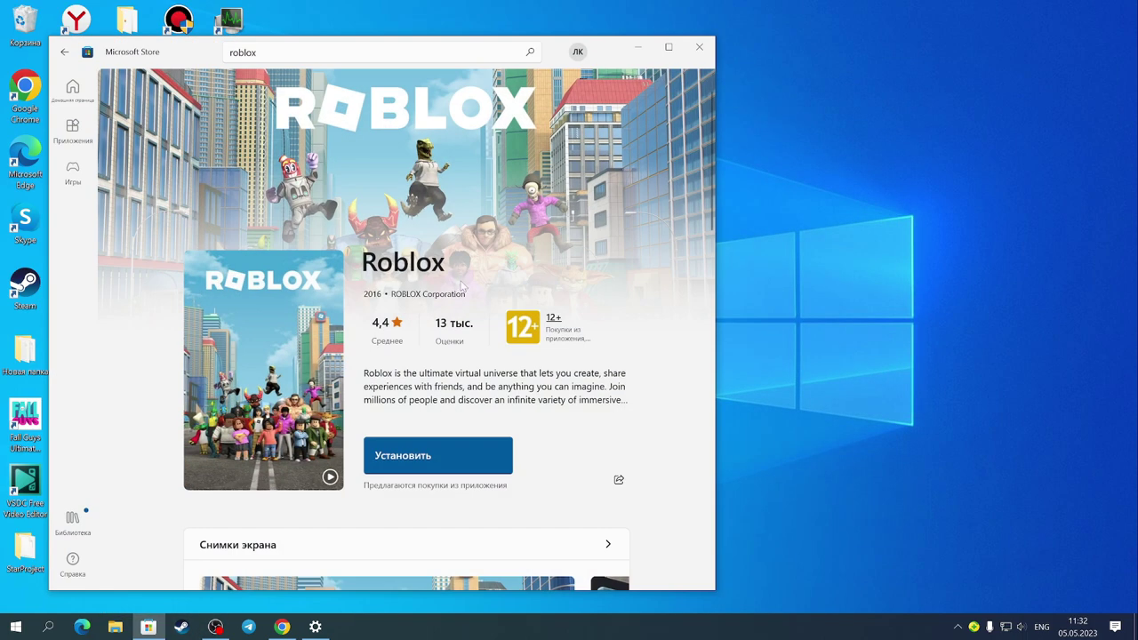
click(418, 459)
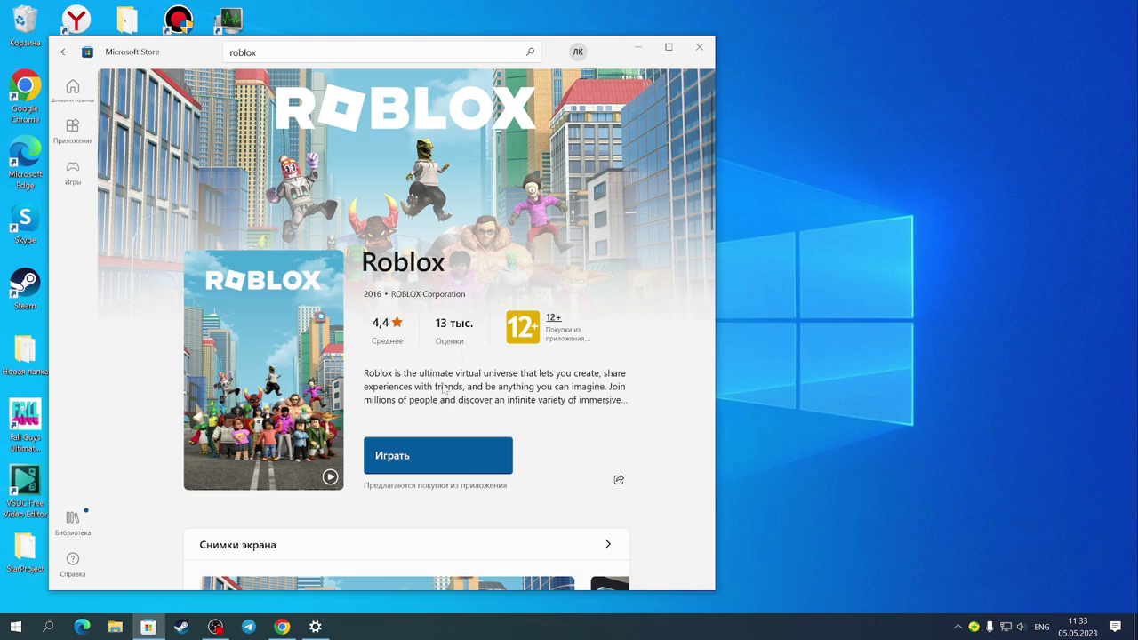
click(412, 447)
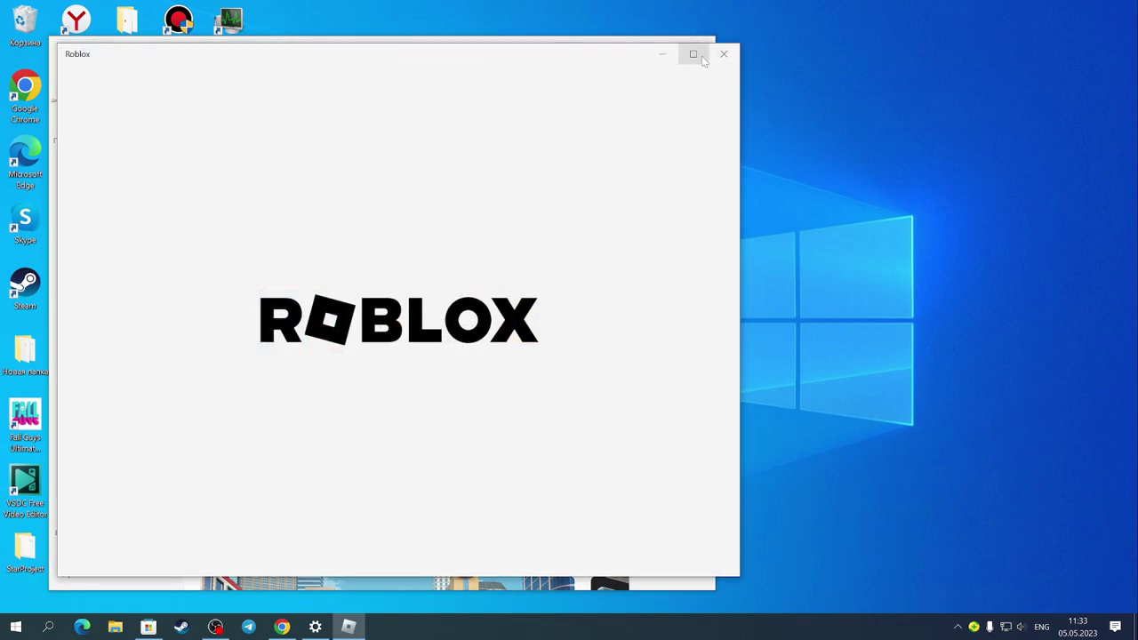